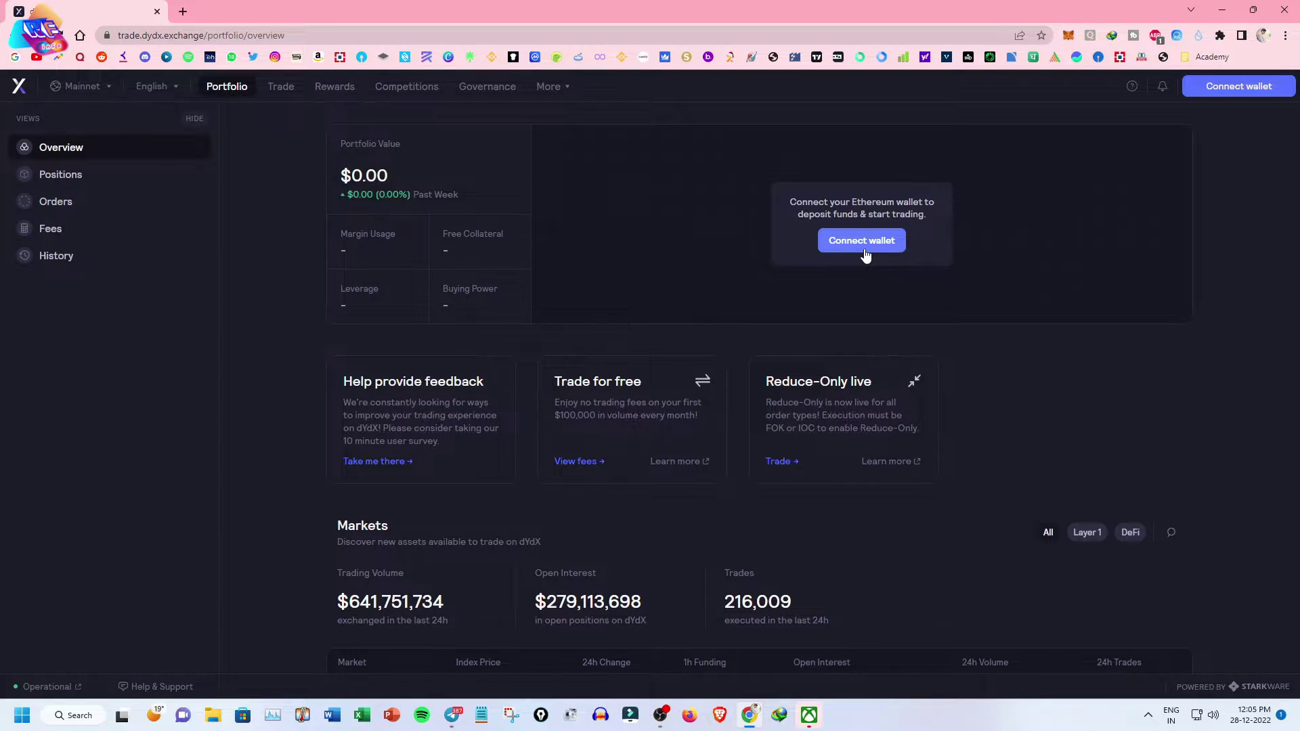
Open the wallet connection options and look through the list of supported wallets
left_click_drag(791, 202, 930, 218)
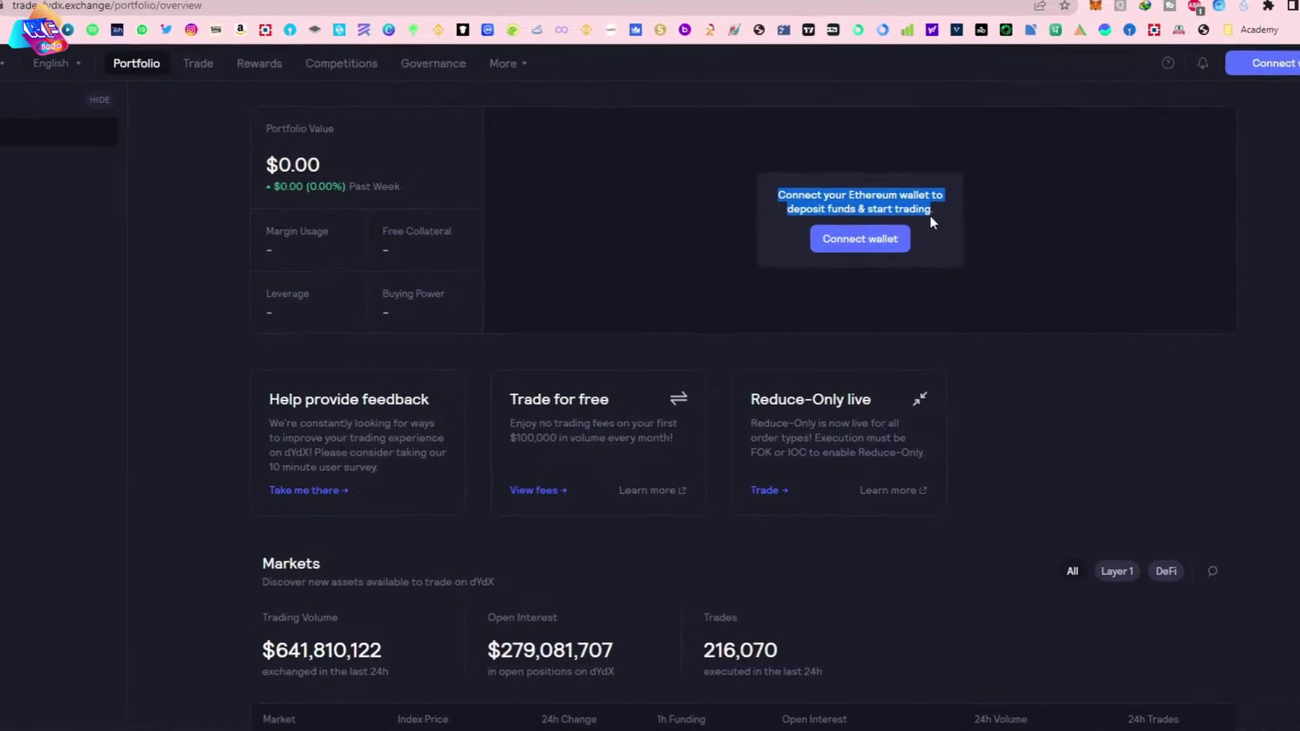
left_click(864, 244)
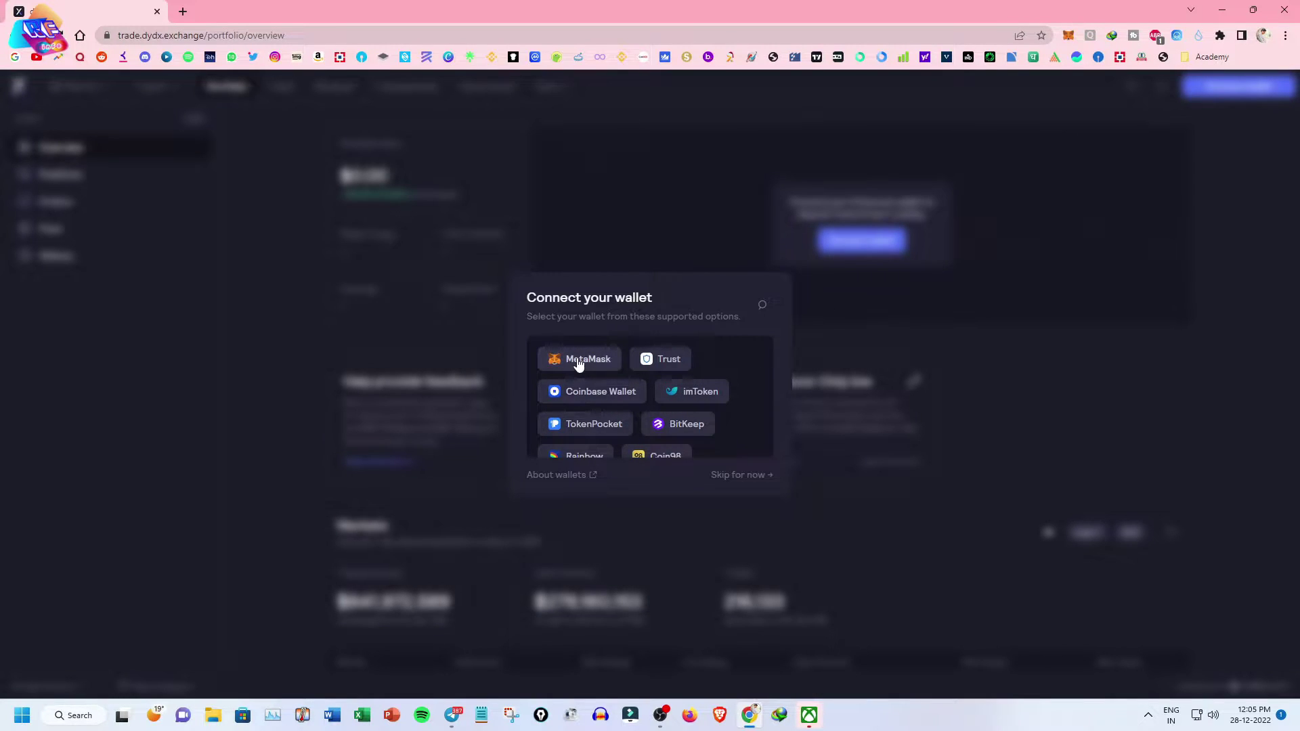
scroll(640, 365, "down", 2)
scroll(639, 379, "up", 2)
scroll(633, 406, "down", 2)
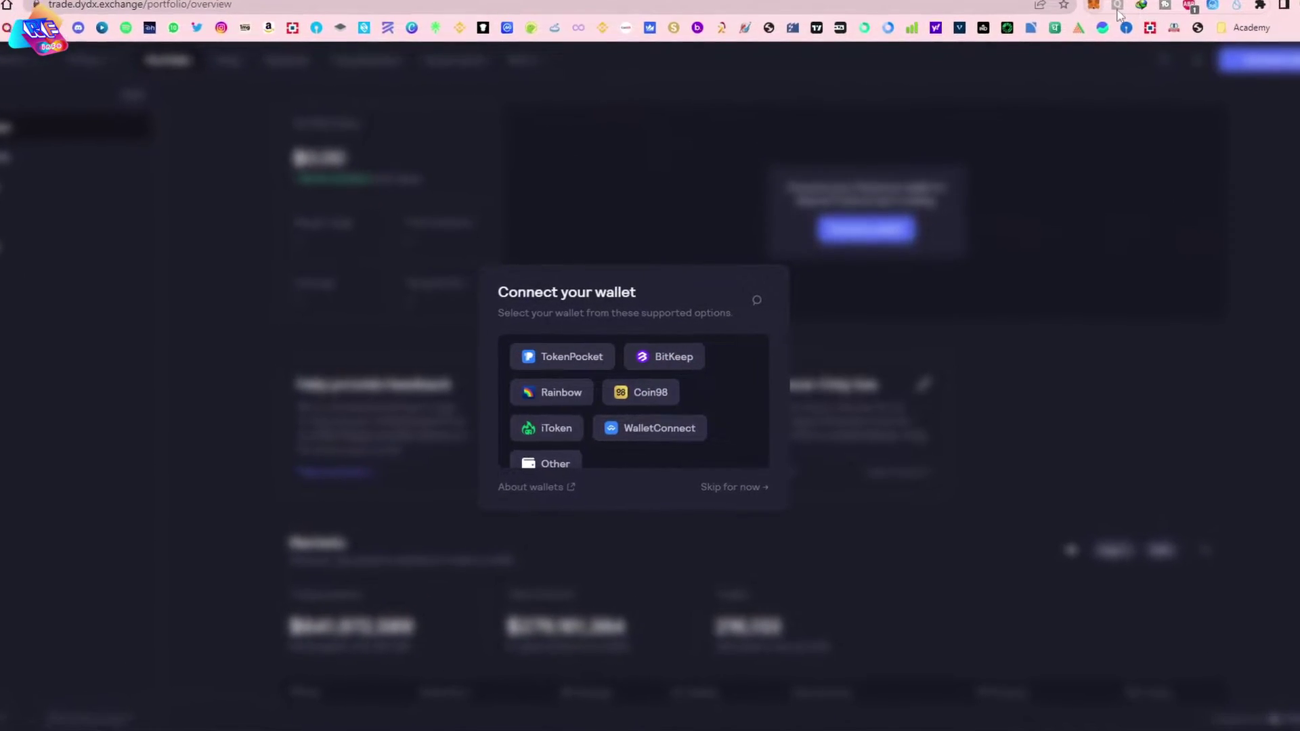
scroll(627, 426, "up", 3)
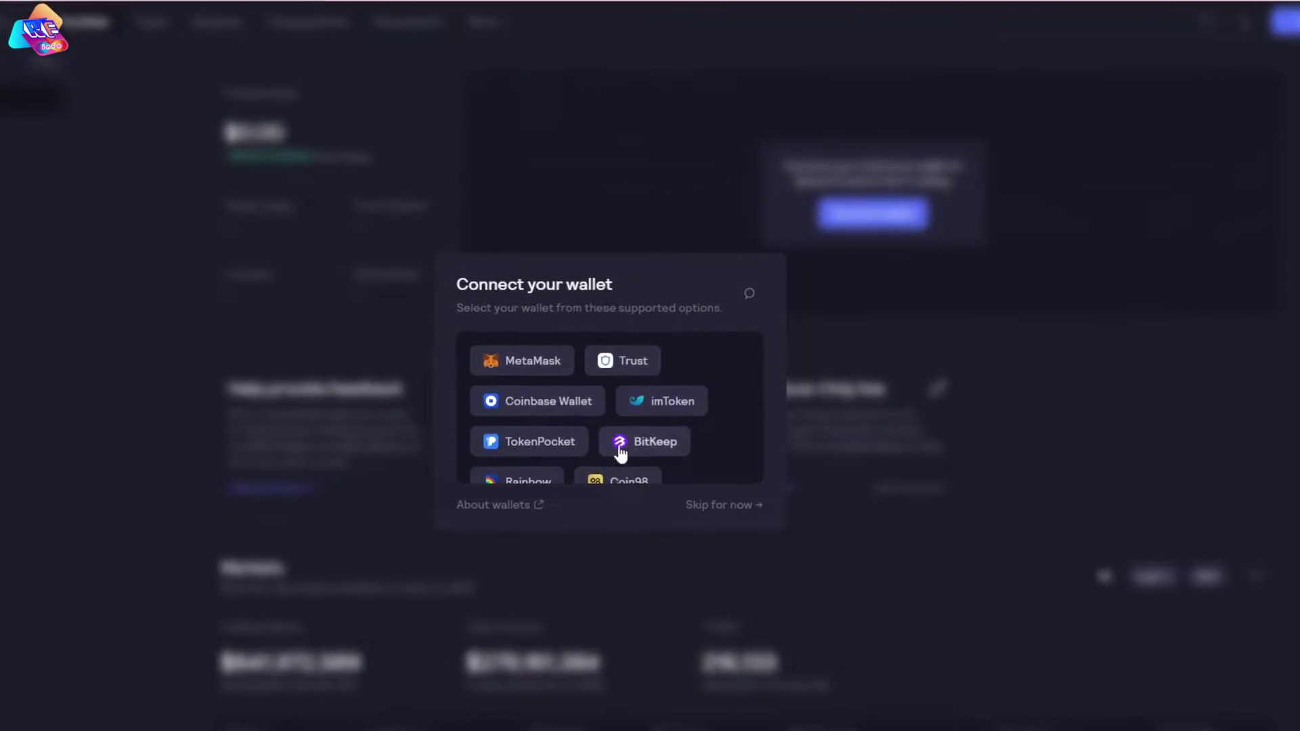
Display the WalletConnect QR code and close it again
scroll(621, 458, "down", 3)
left_click(642, 436)
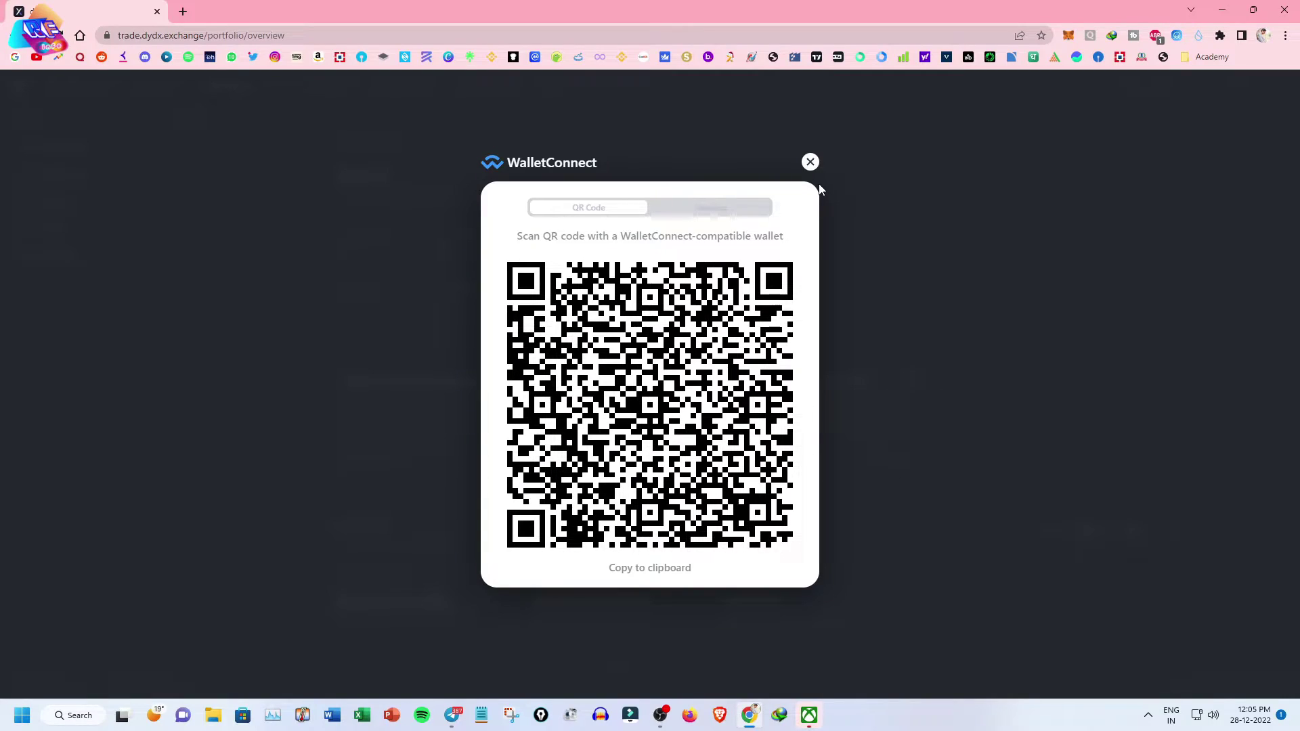
left_click(810, 163)
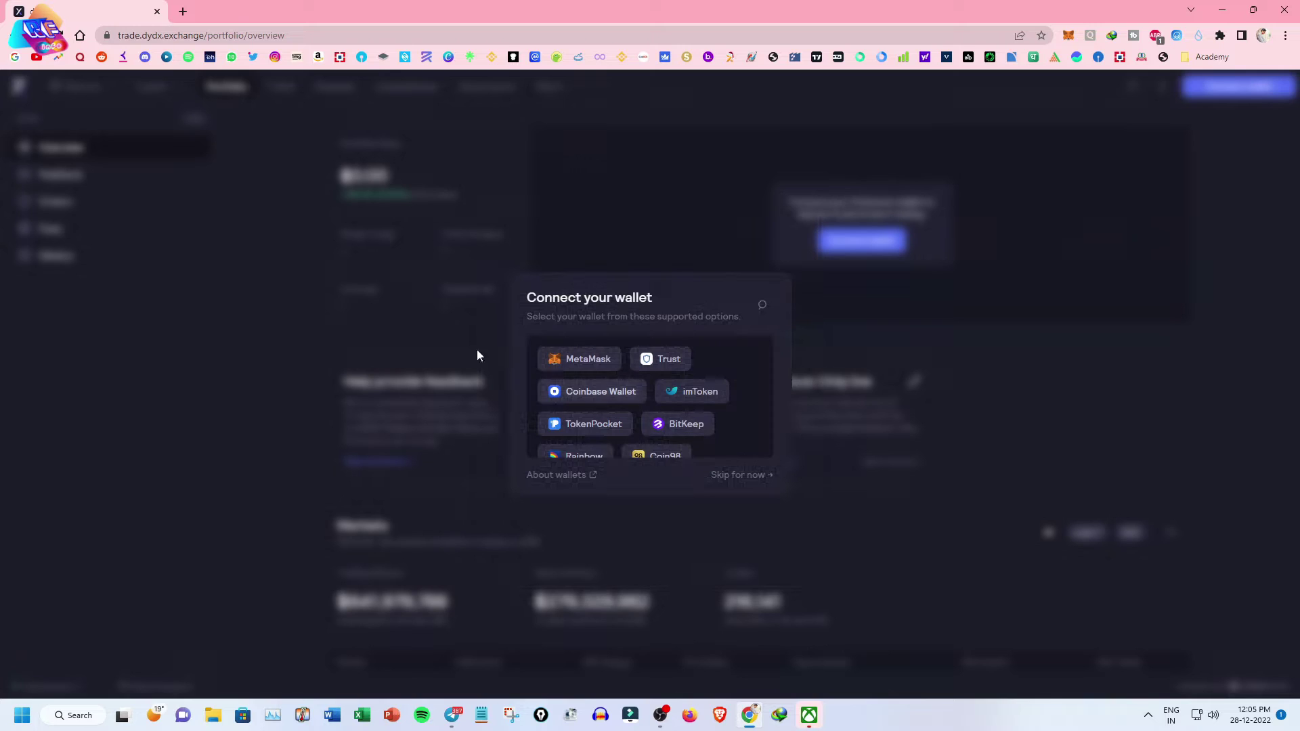
Connect the MetaMask wallet and sign both dYdX requests to verify ownership and enable trading
left_click(587, 365)
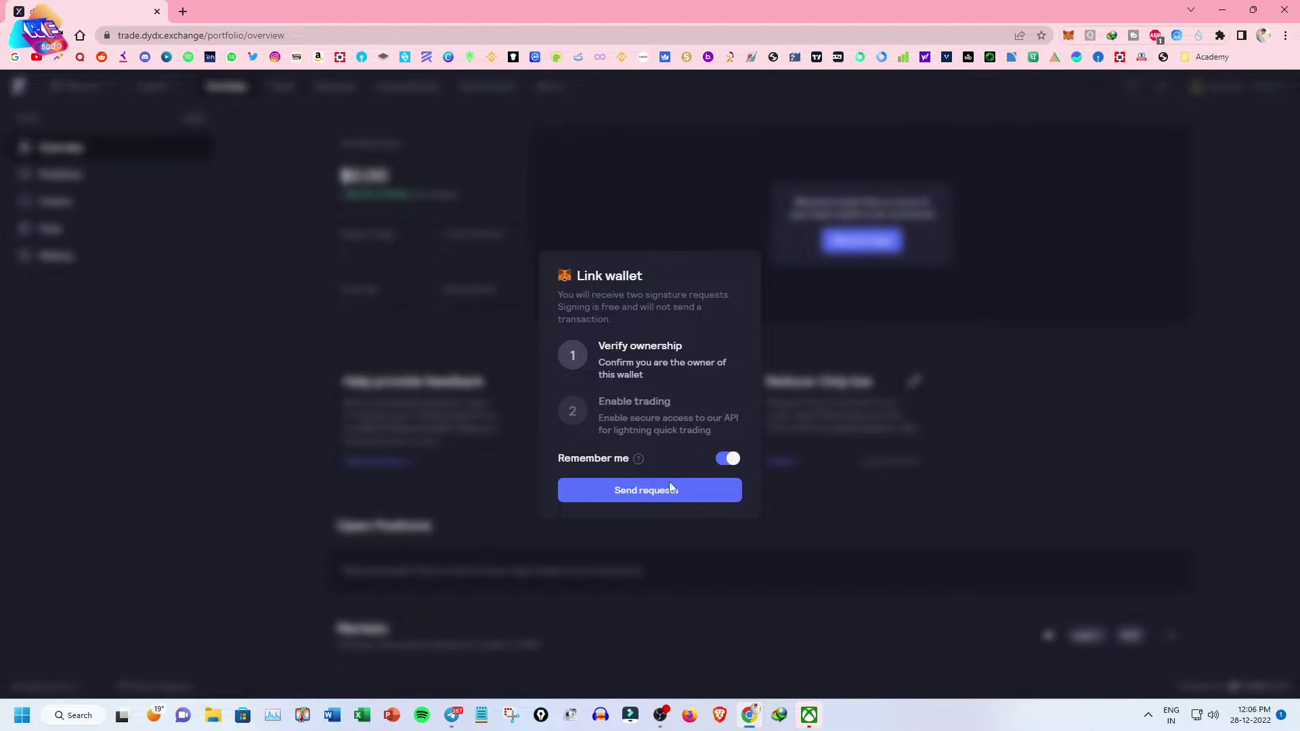
left_click(658, 495)
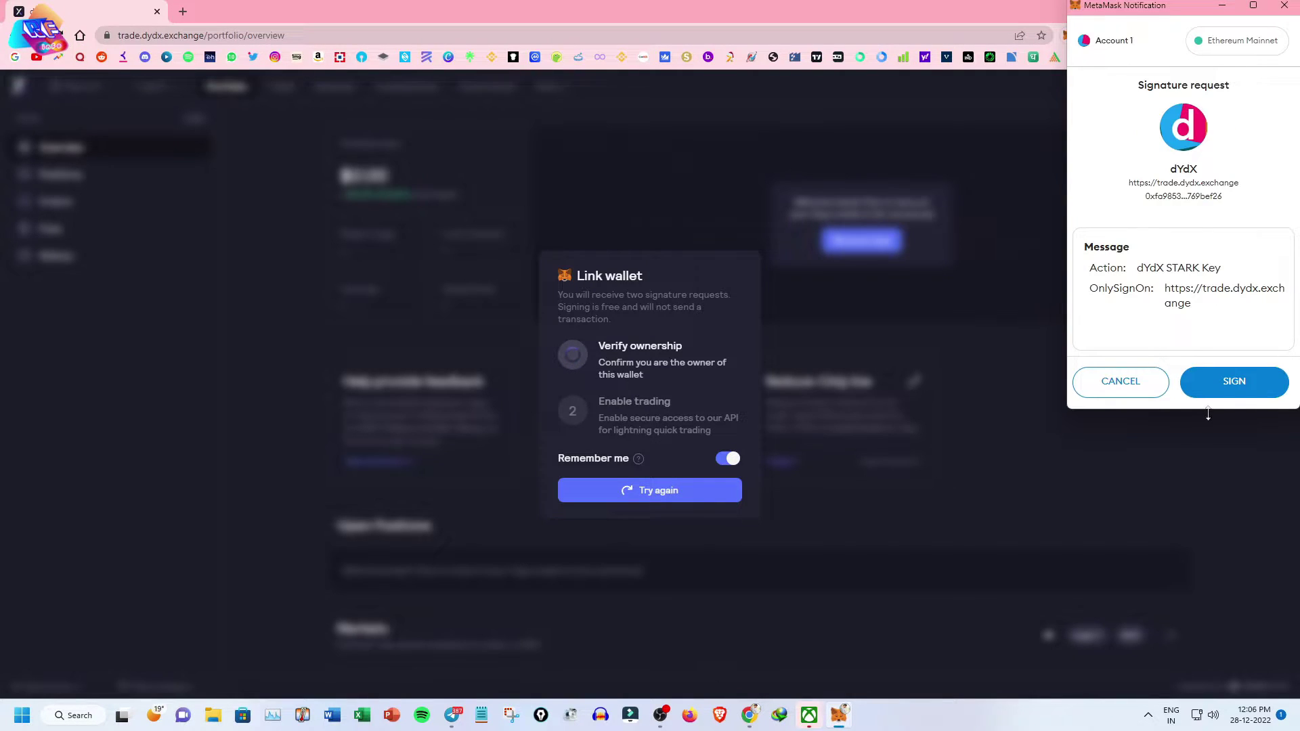
left_click(1261, 393)
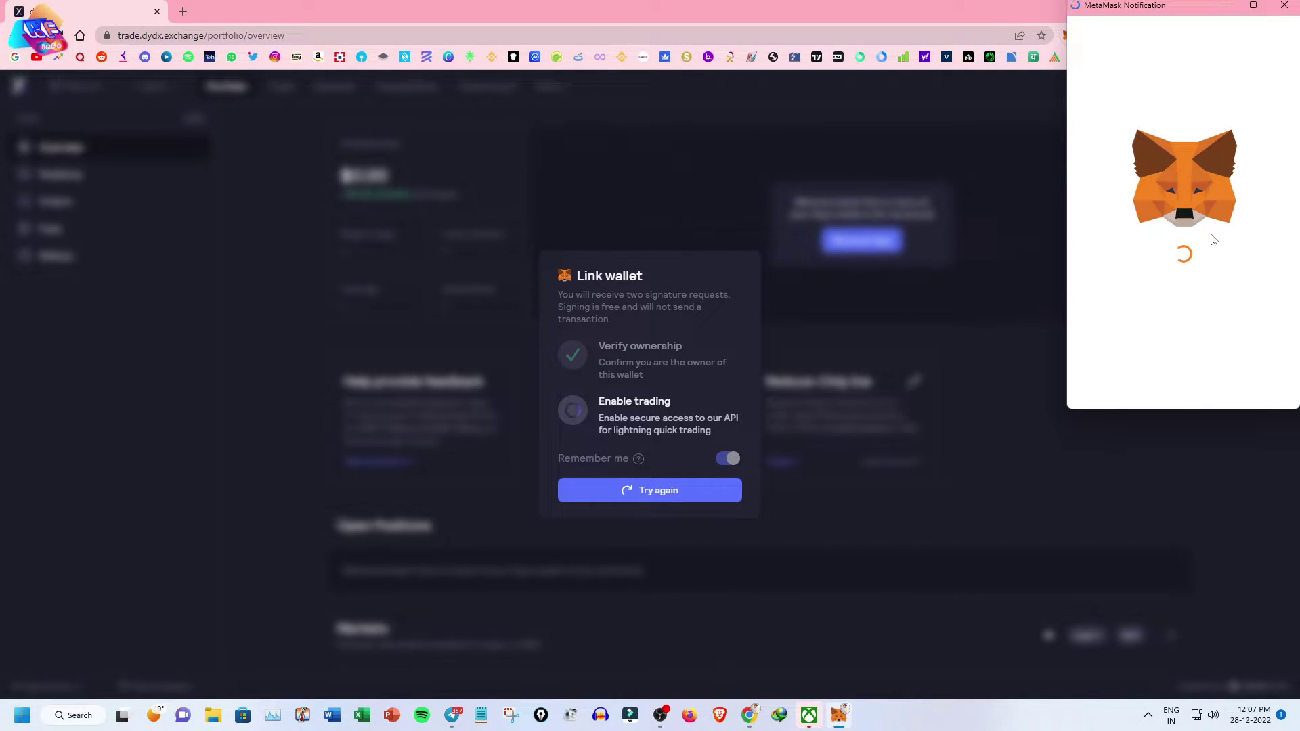
left_click(1236, 381)
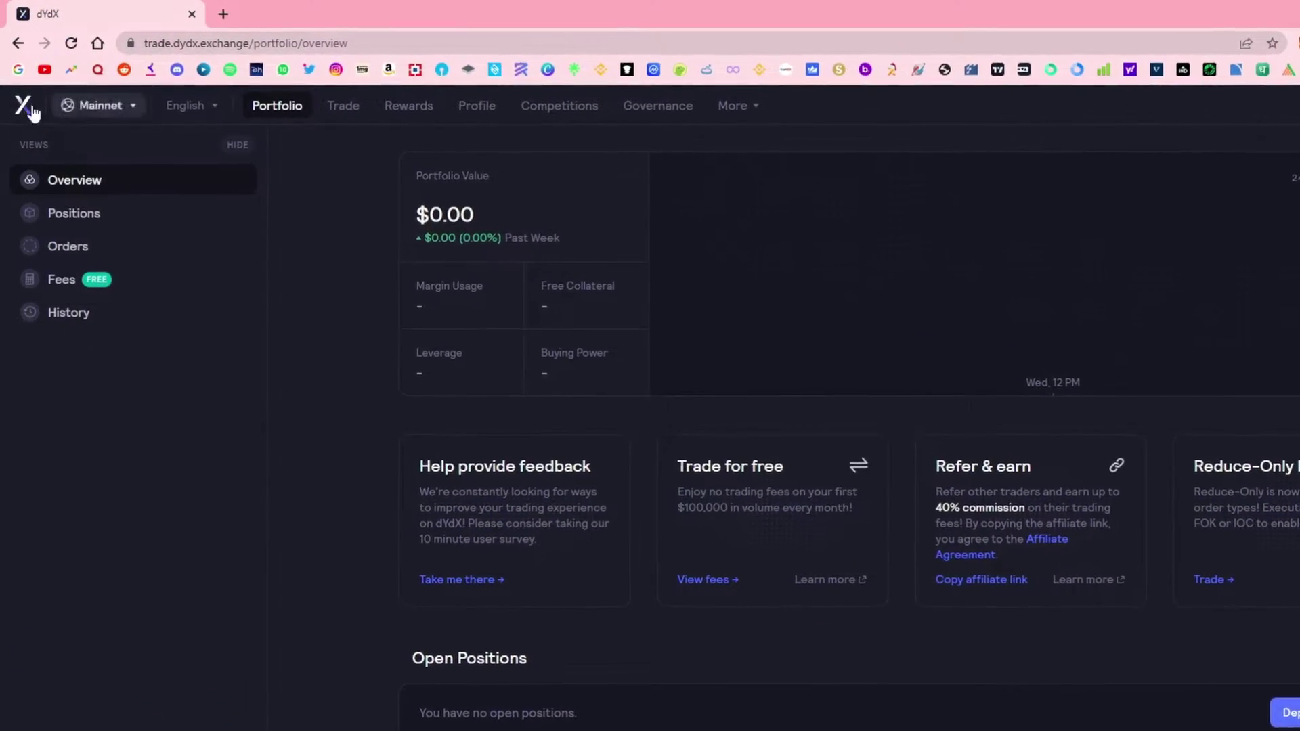
View the networks offered by the exchange's network selector
left_click(109, 111)
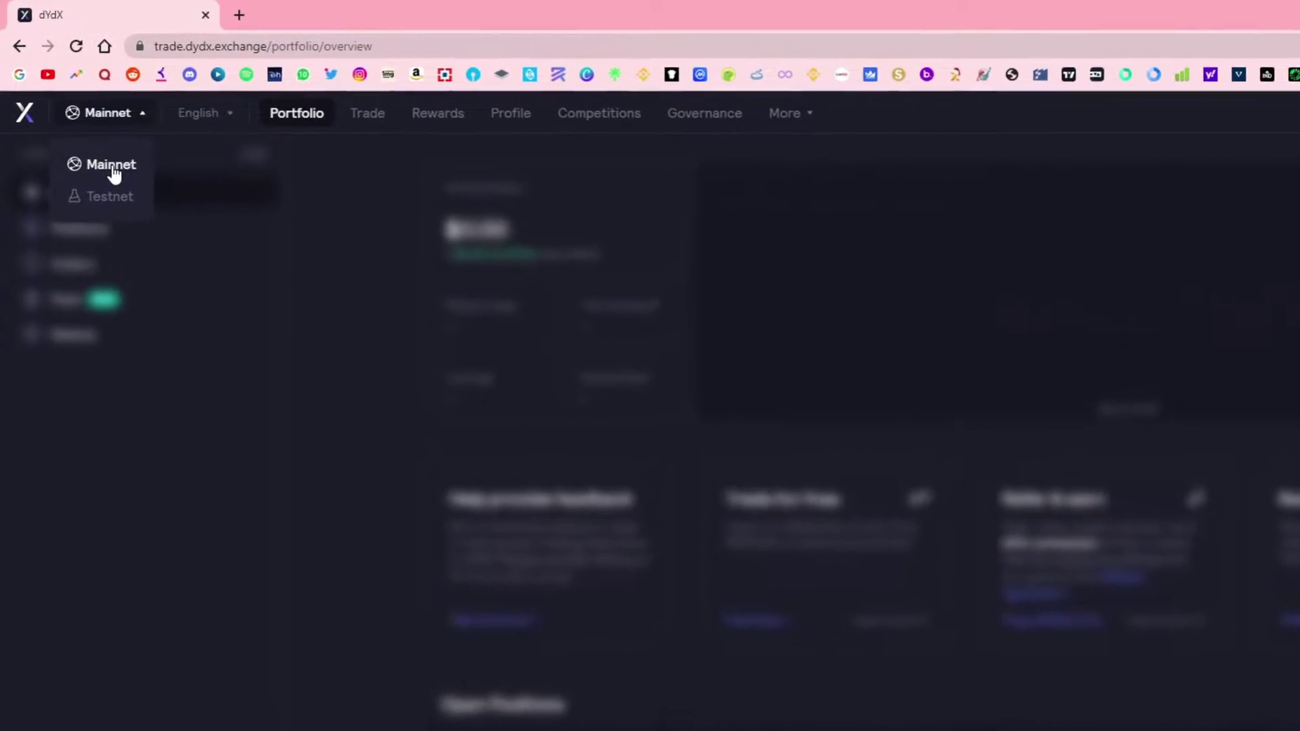
left_click(129, 189)
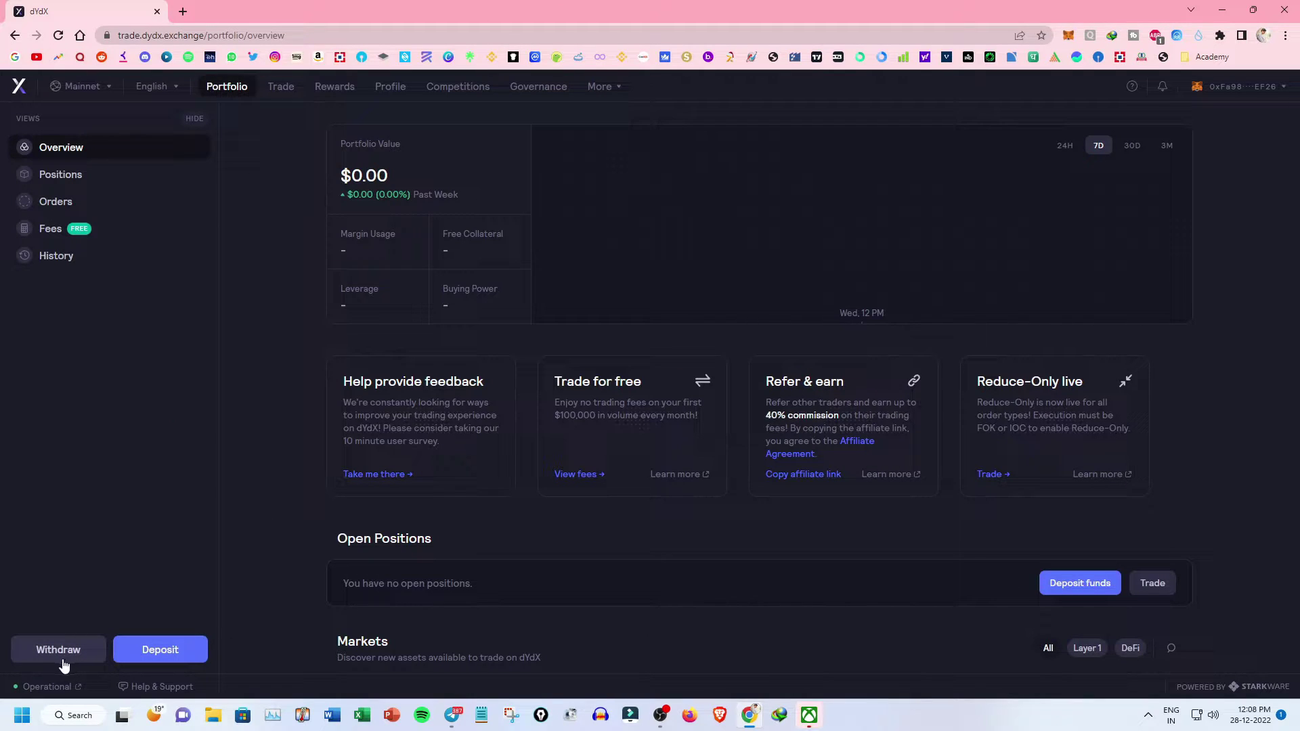
Start a deposit with Tether (USDT) as the asset and 500 as the amount
left_click(161, 650)
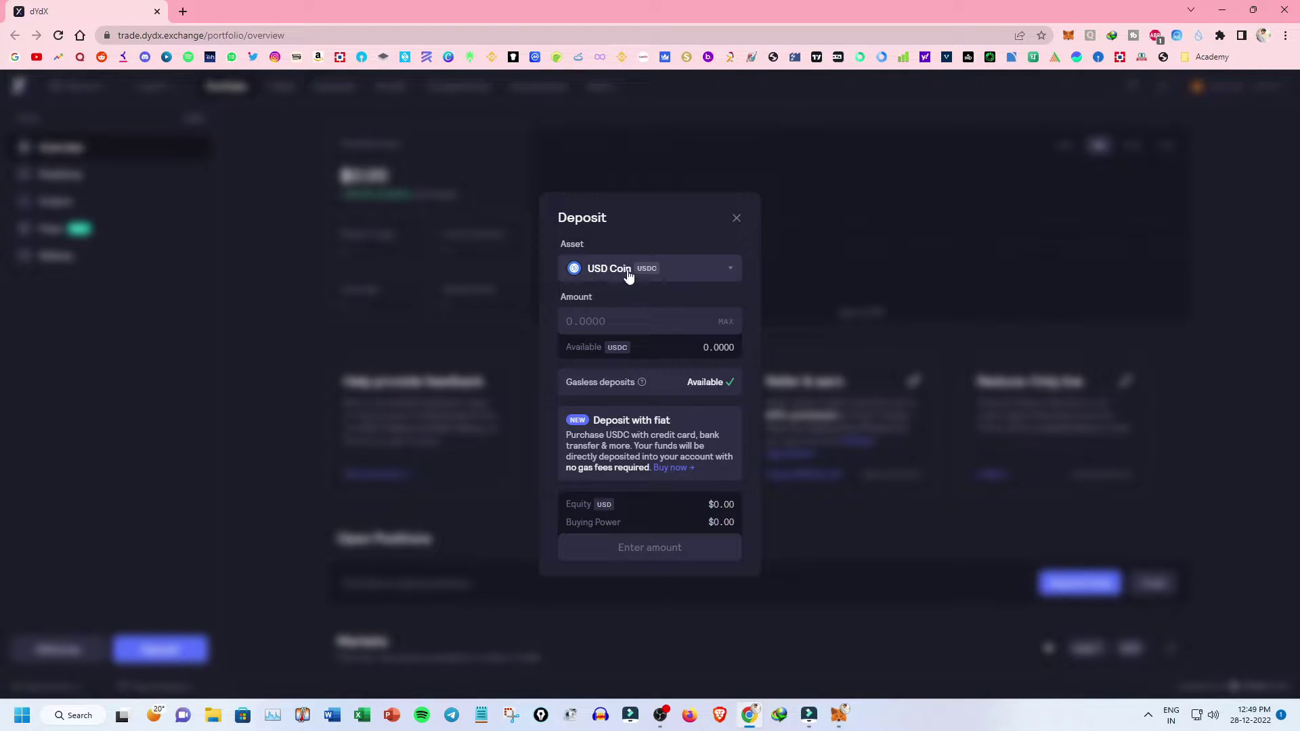
left_click(719, 274)
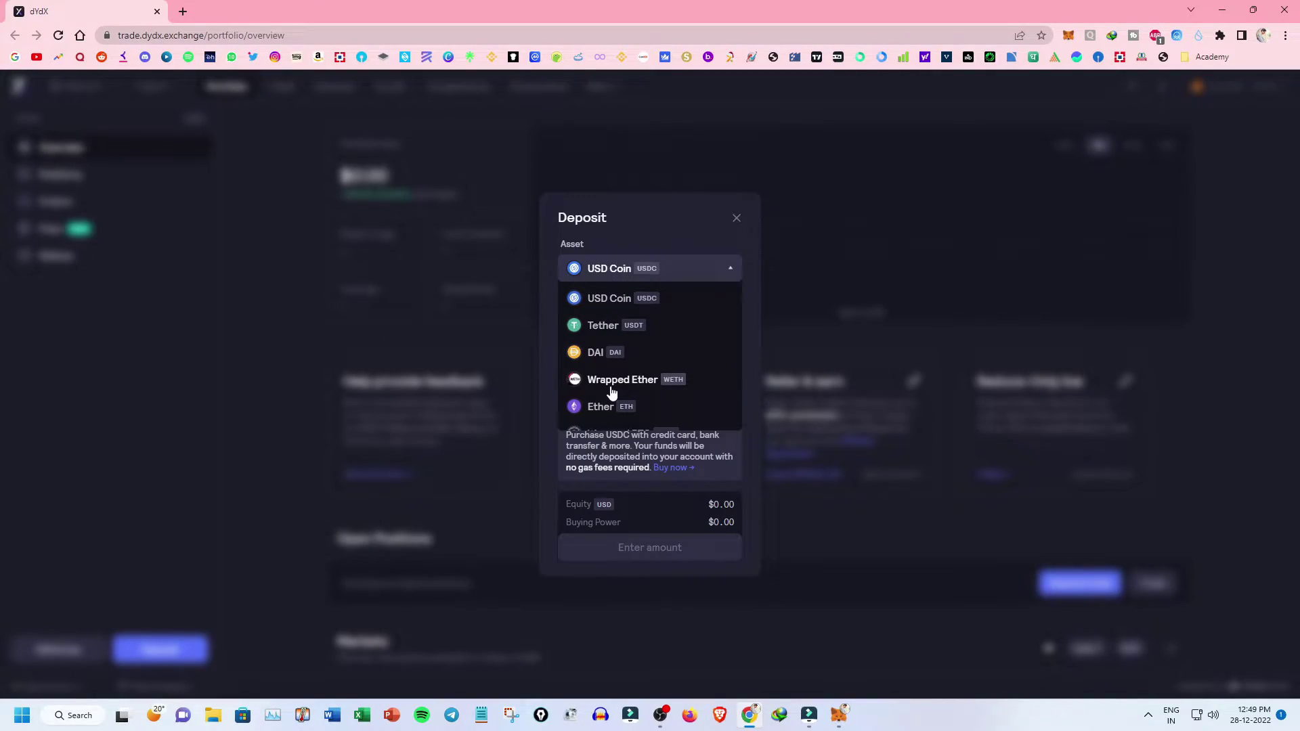
left_click(603, 326)
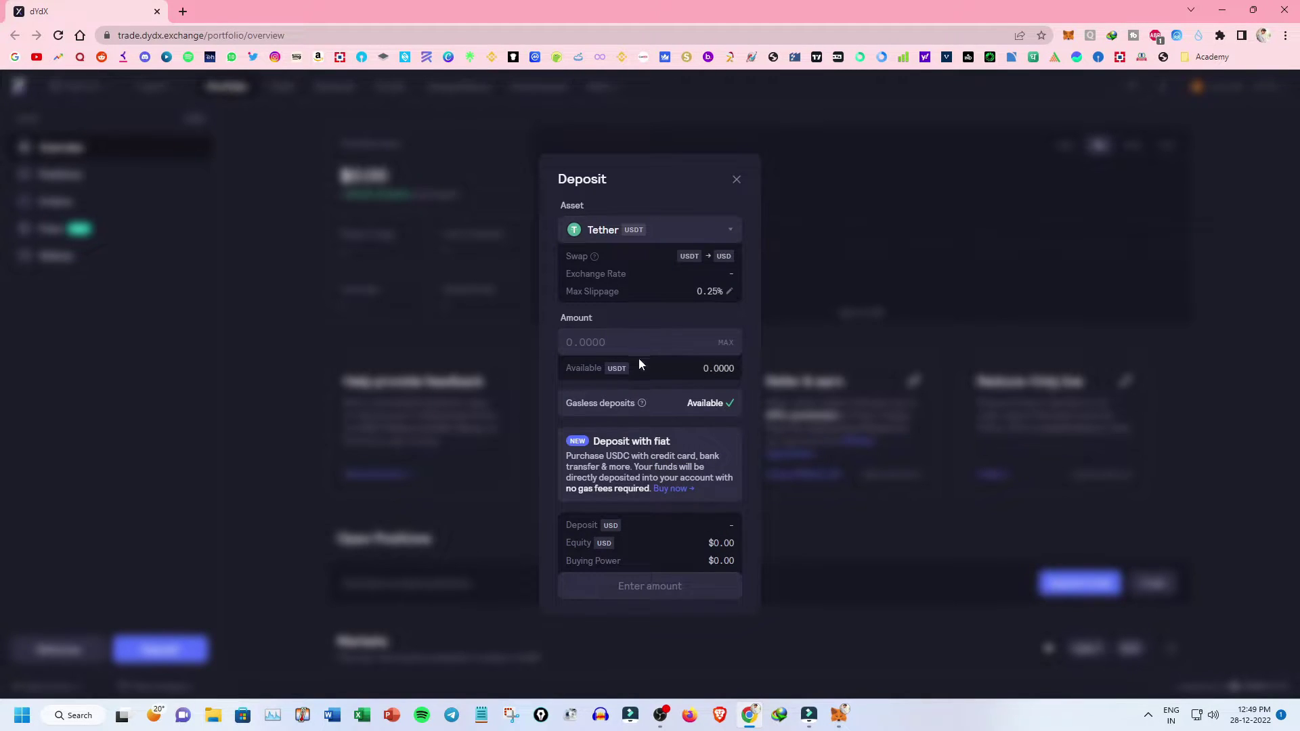
left_click(609, 341)
type("500")
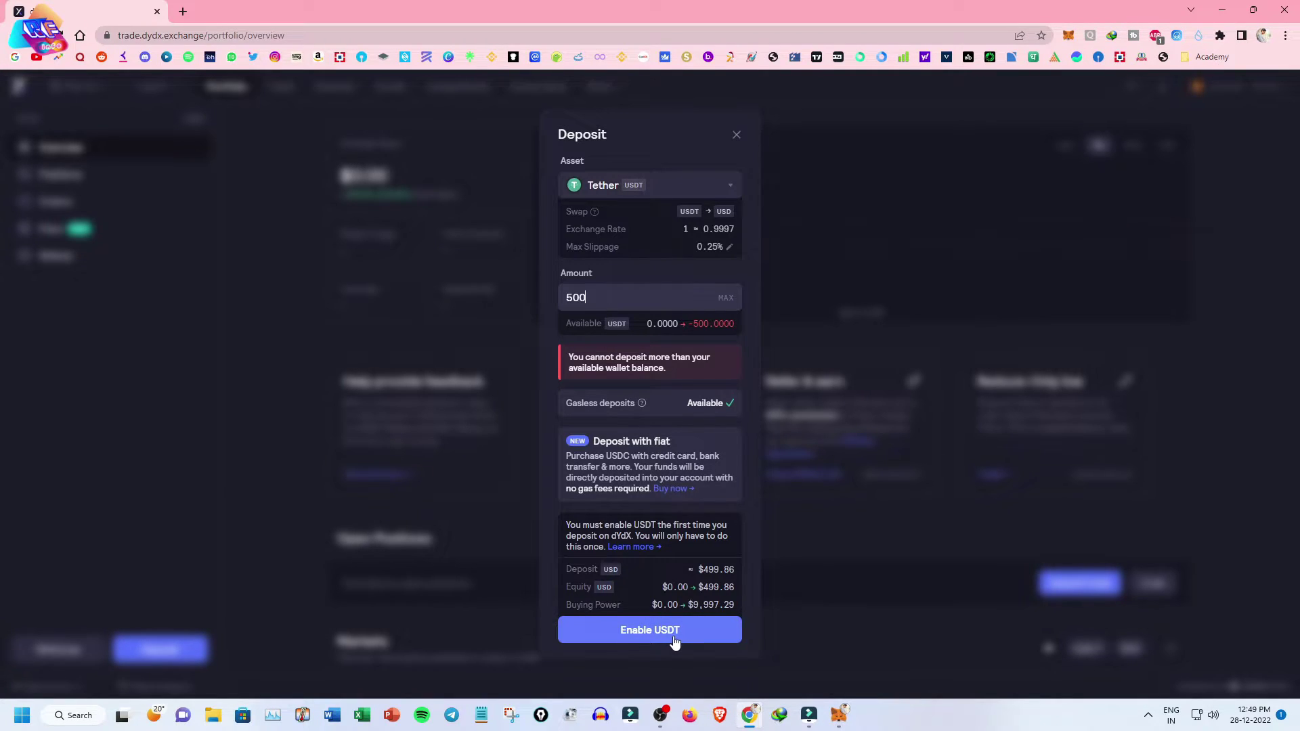
Try to enable USDT for the deposit, reject MetaMask's permission request and close the deposit form
left_click(698, 637)
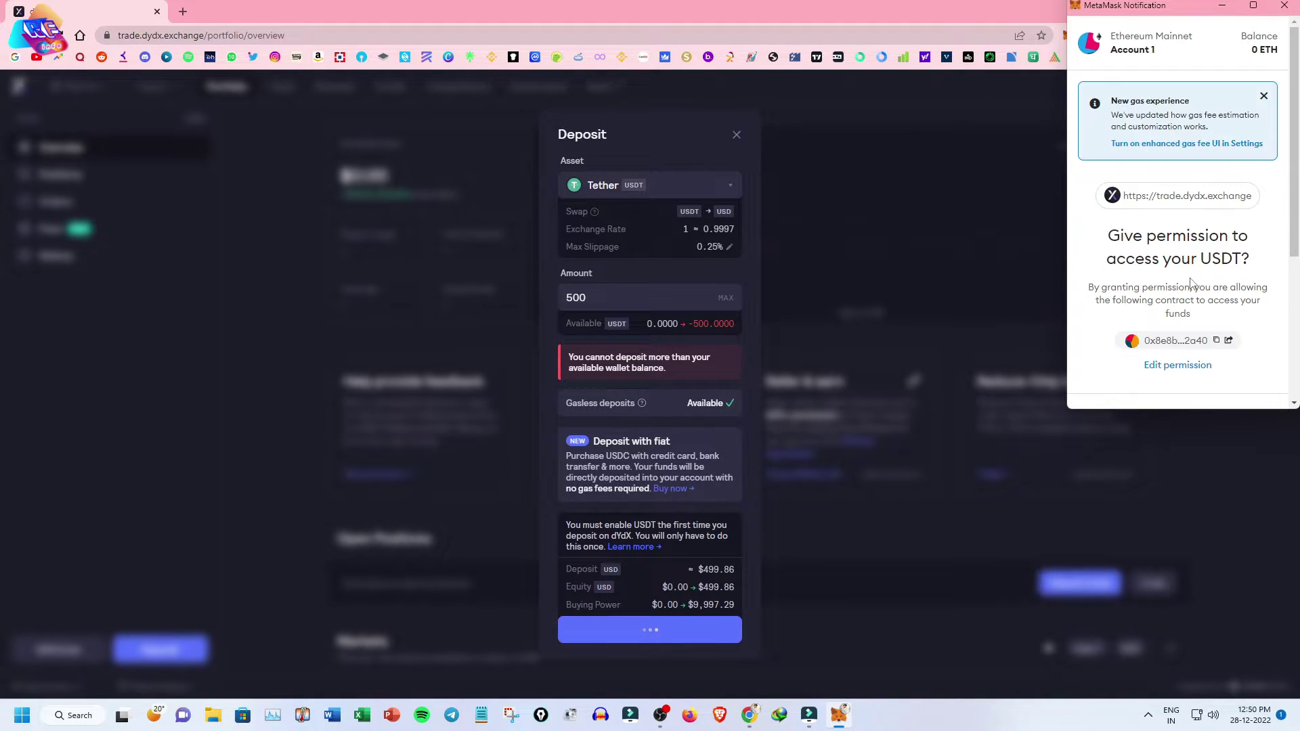
scroll(1190, 287, "down", 3)
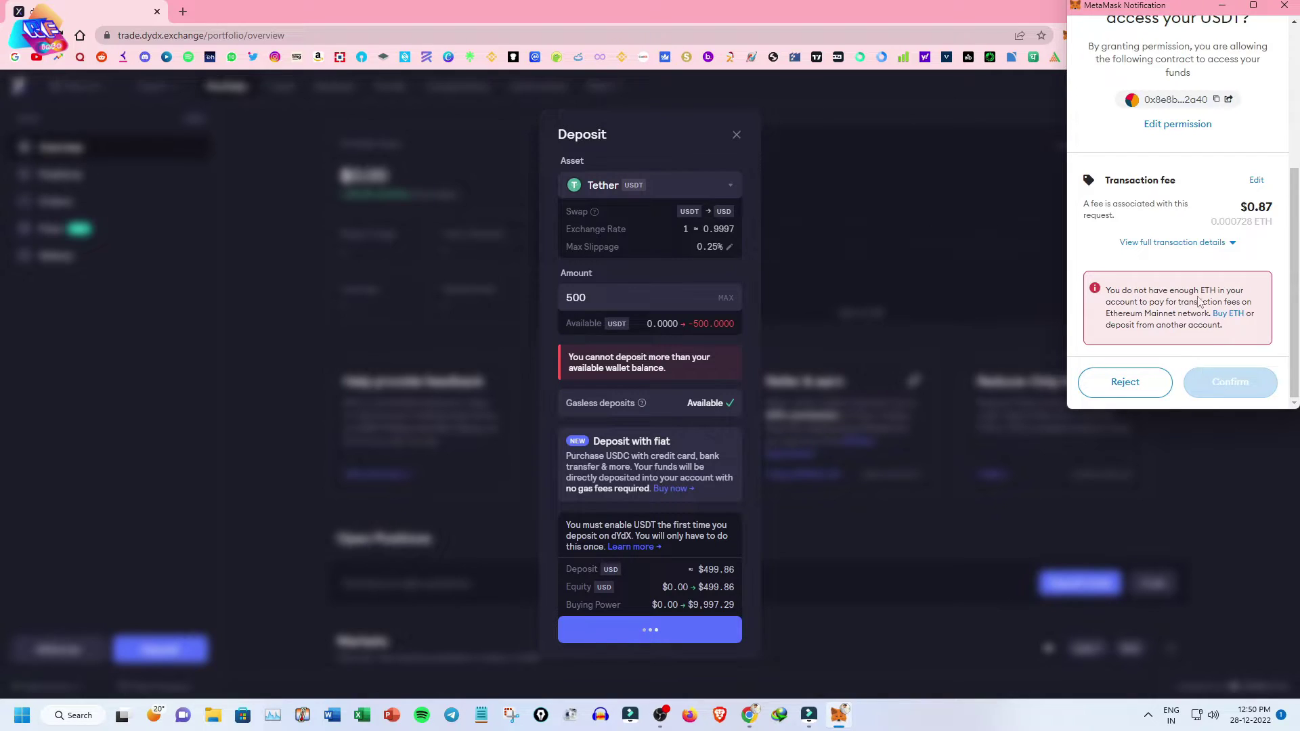
left_click(1145, 390)
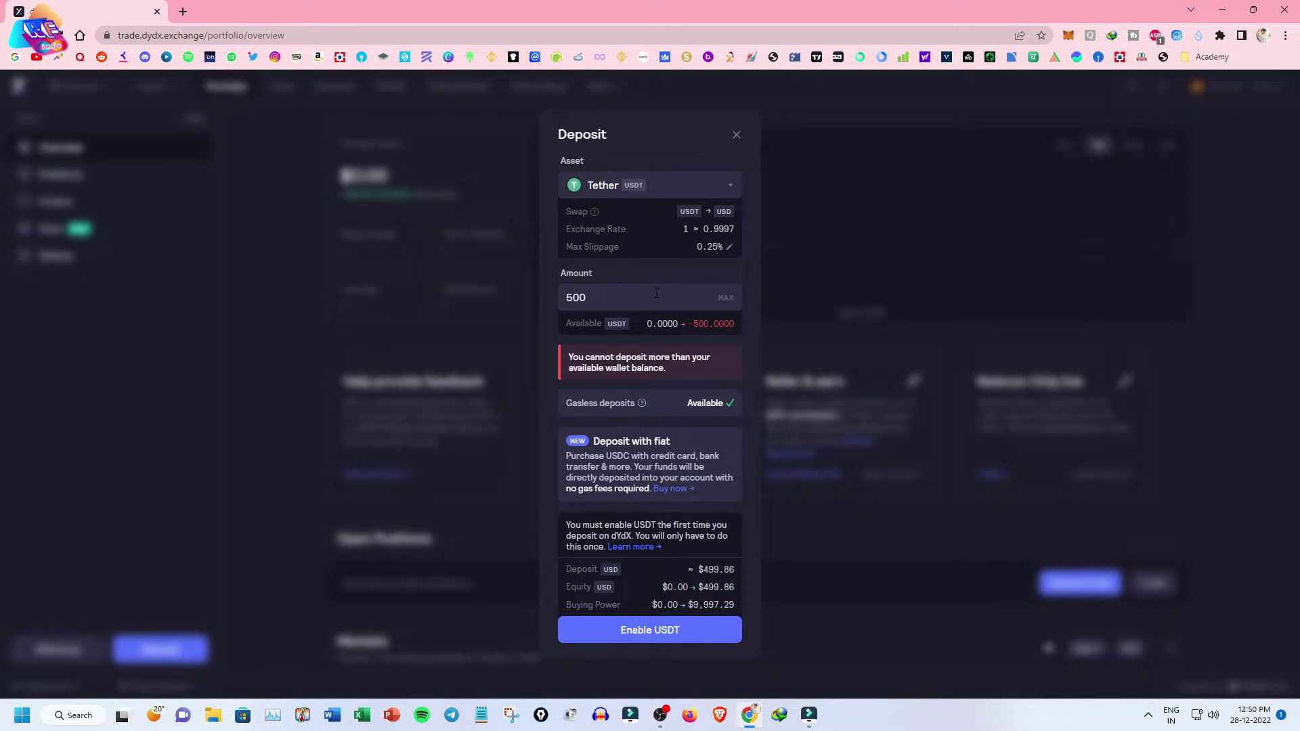
left_click(737, 134)
Switch the exchange from Mainnet to Testnet
left_click_drag(349, 176, 388, 175)
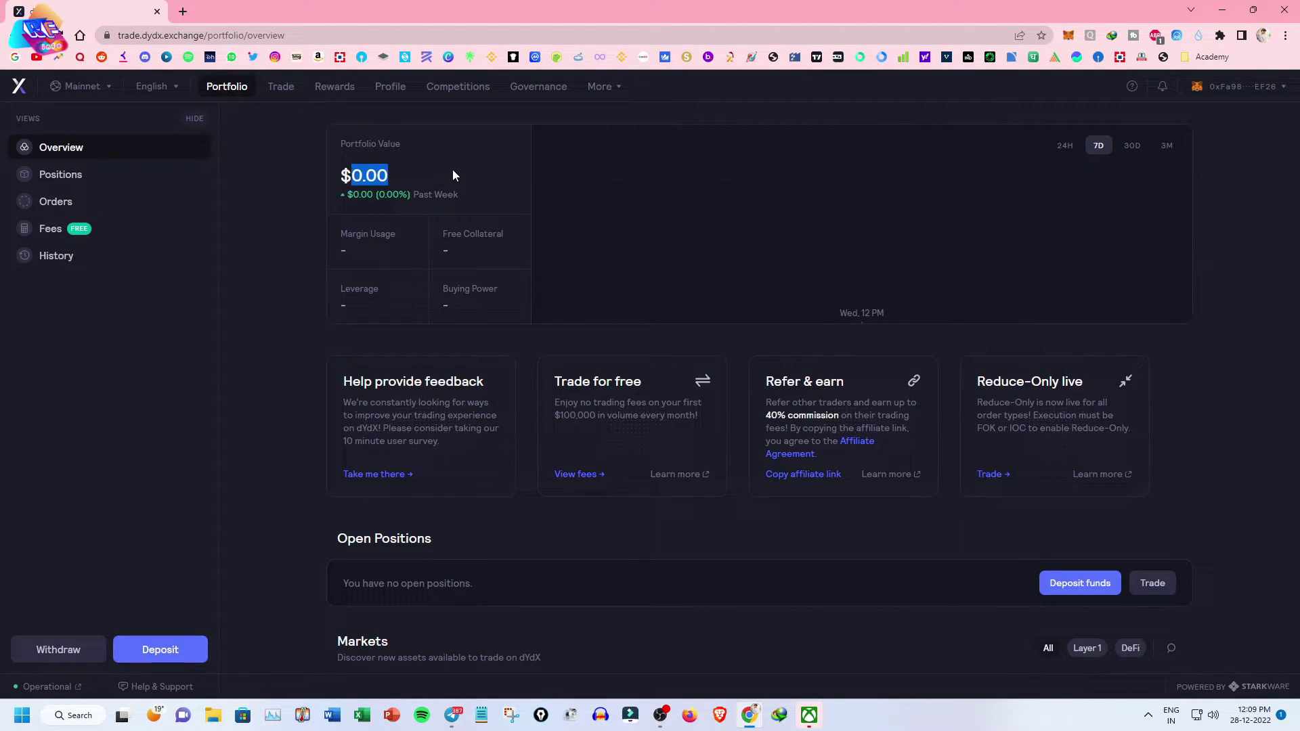
left_click(453, 170)
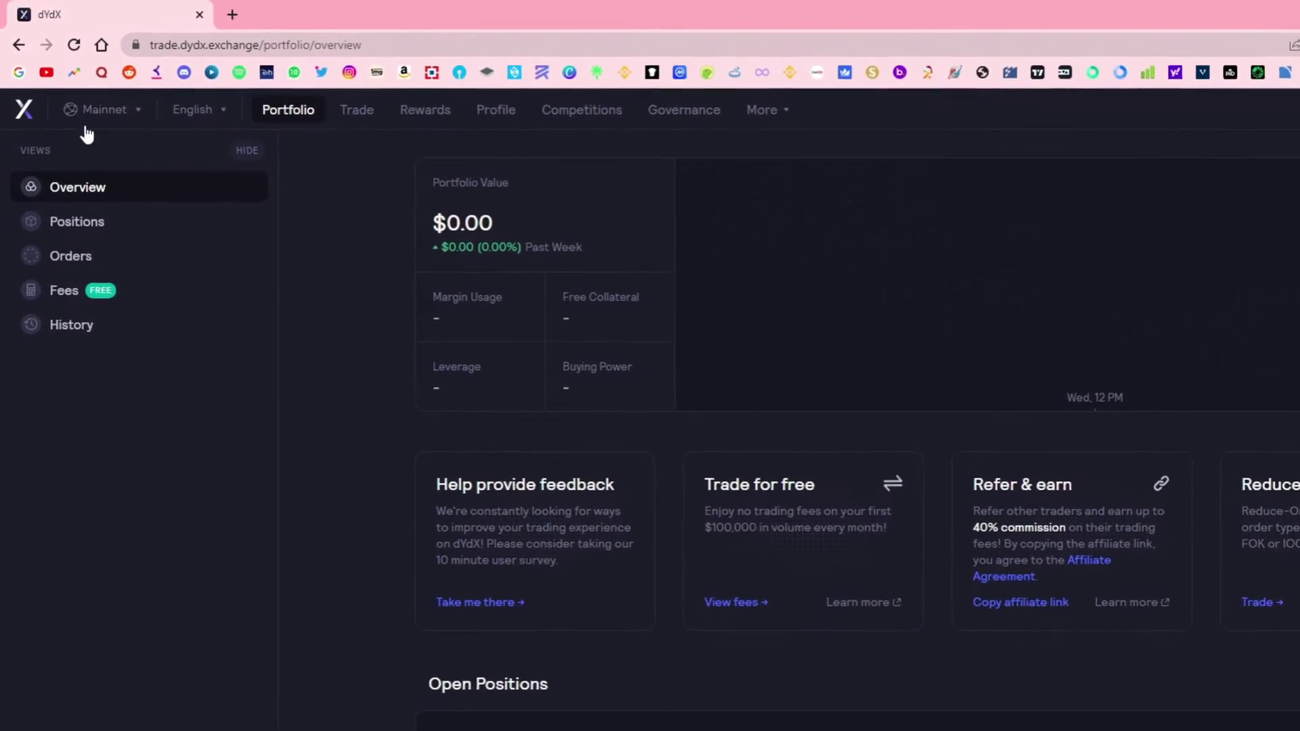
left_click(105, 115)
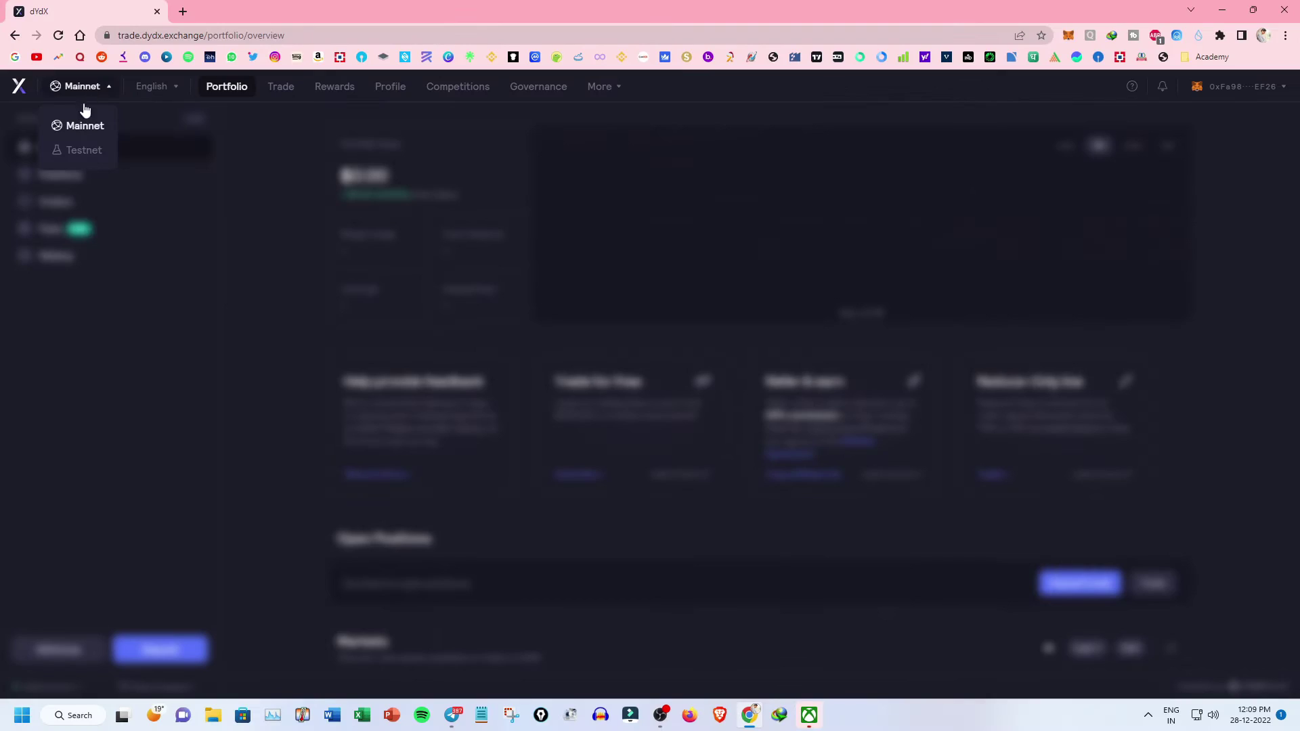
left_click(95, 161)
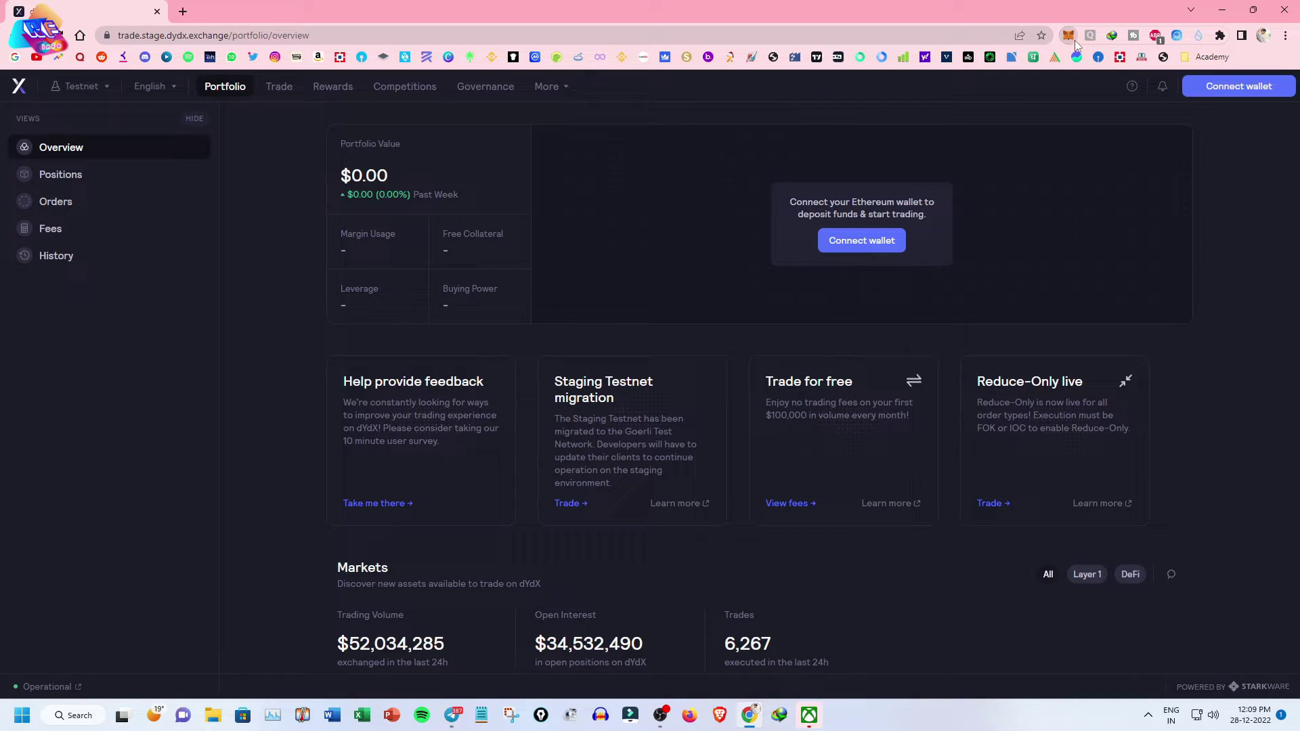
Open MetaMask, turn off Show test networks in its advanced settings, and close the settings
left_click(1075, 39)
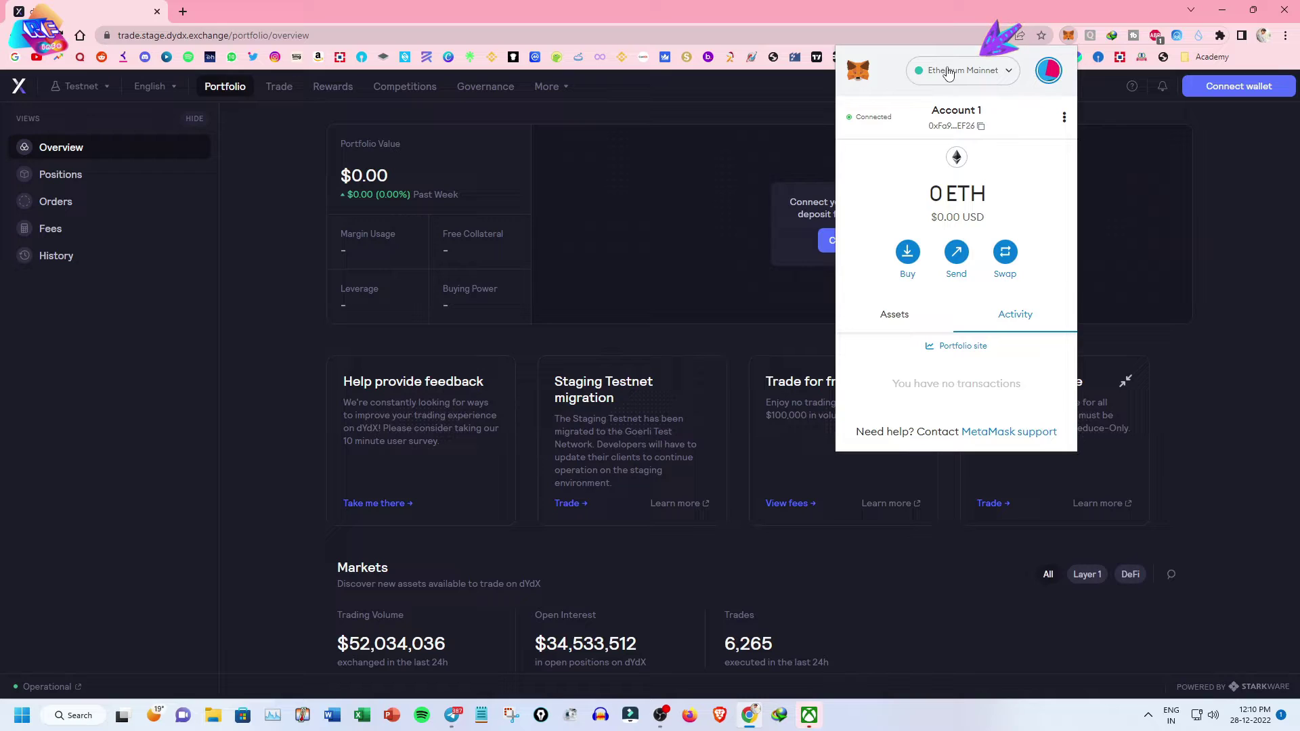
left_click(948, 73)
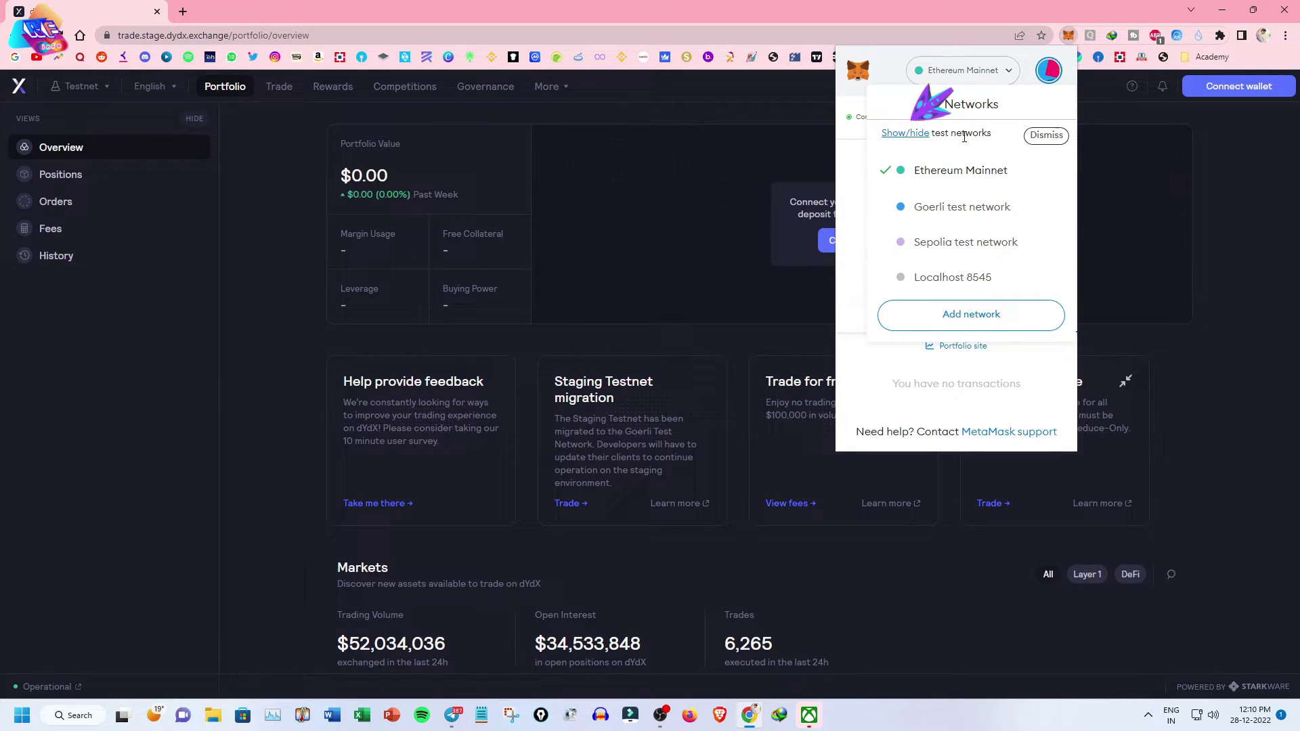
left_click(918, 135)
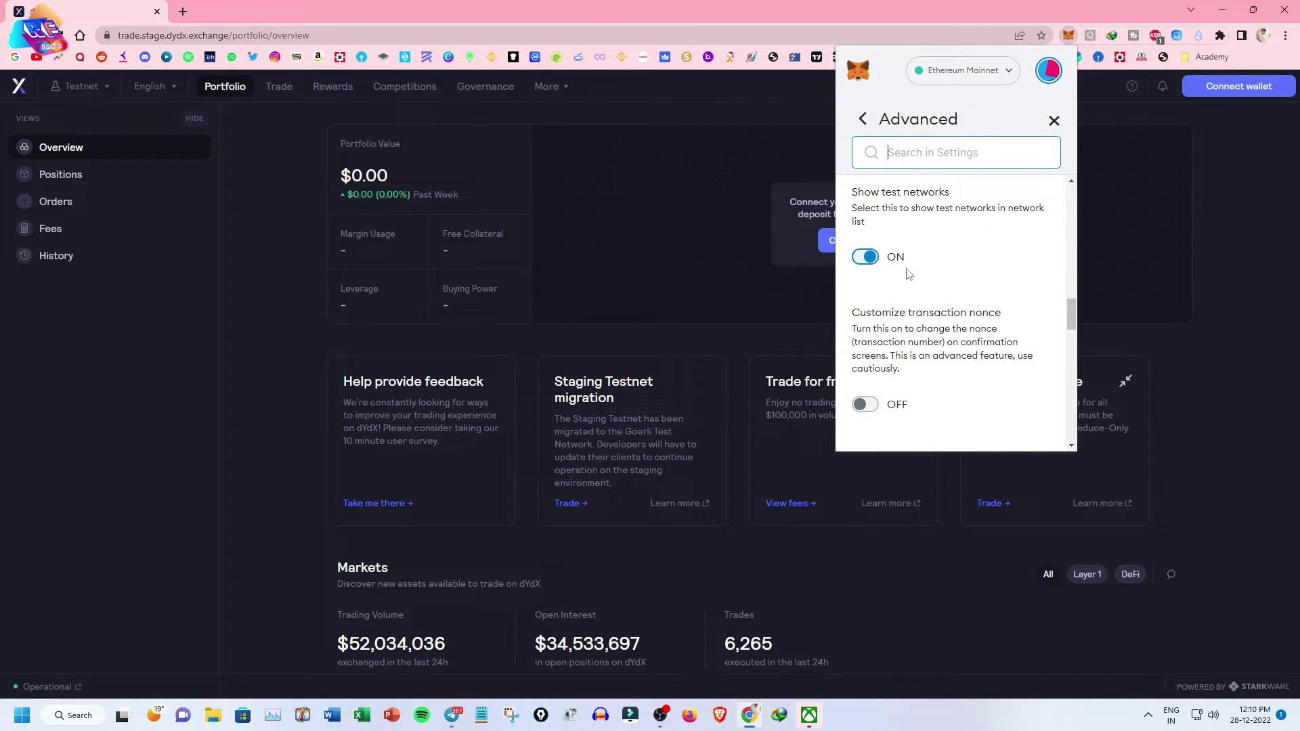
scroll(943, 314, "up", 1)
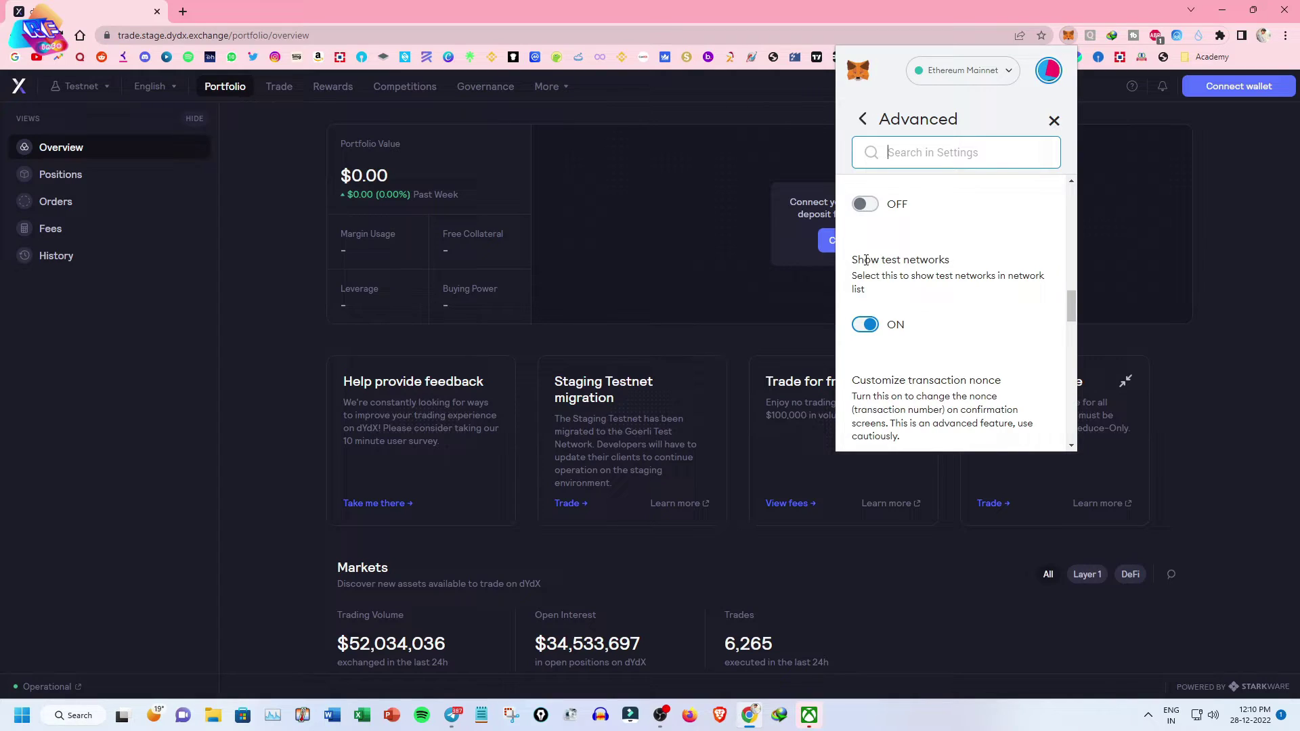
left_click_drag(854, 262, 955, 264)
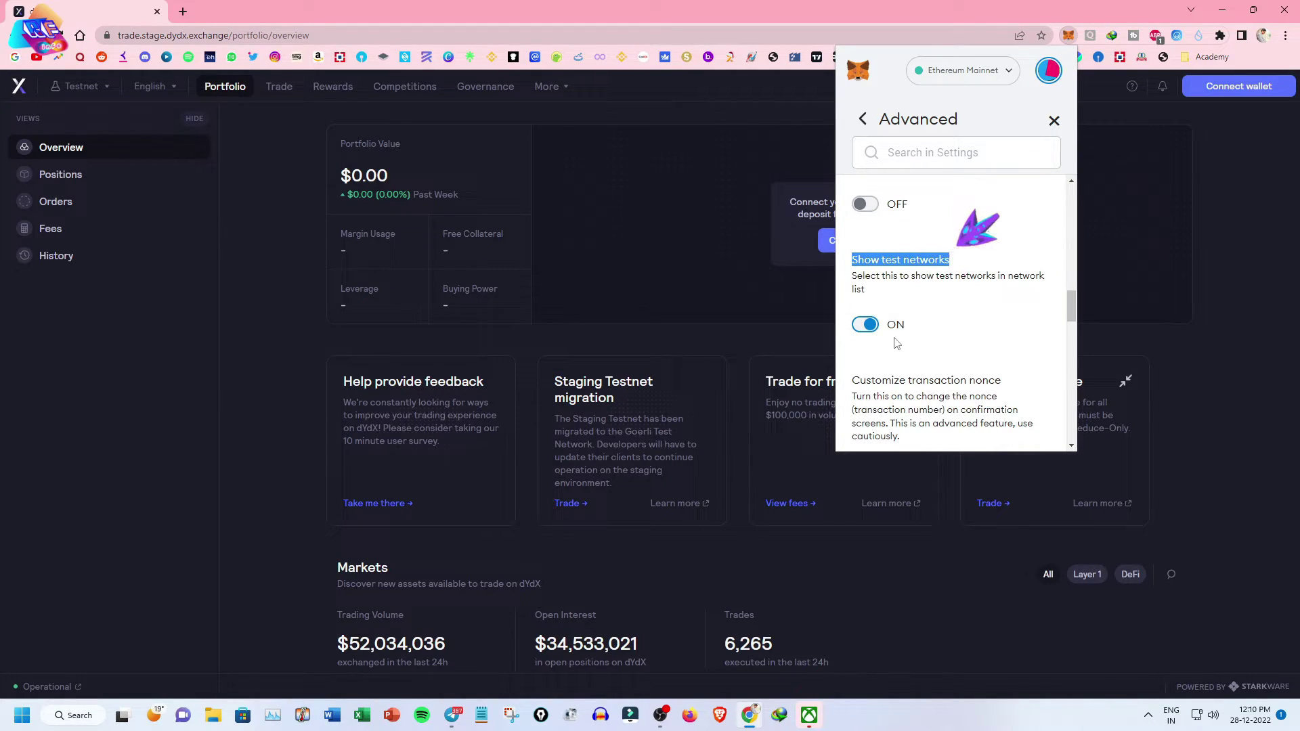
left_click(869, 327)
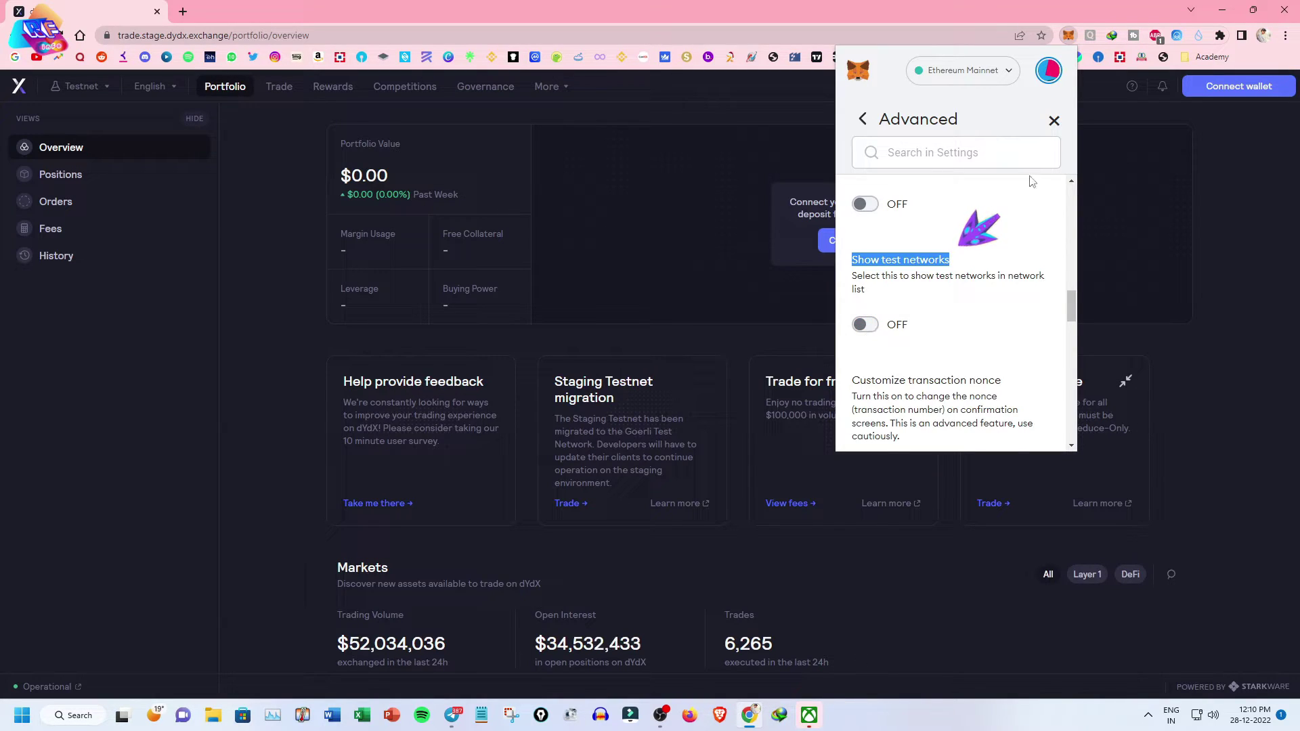
left_click(1054, 121)
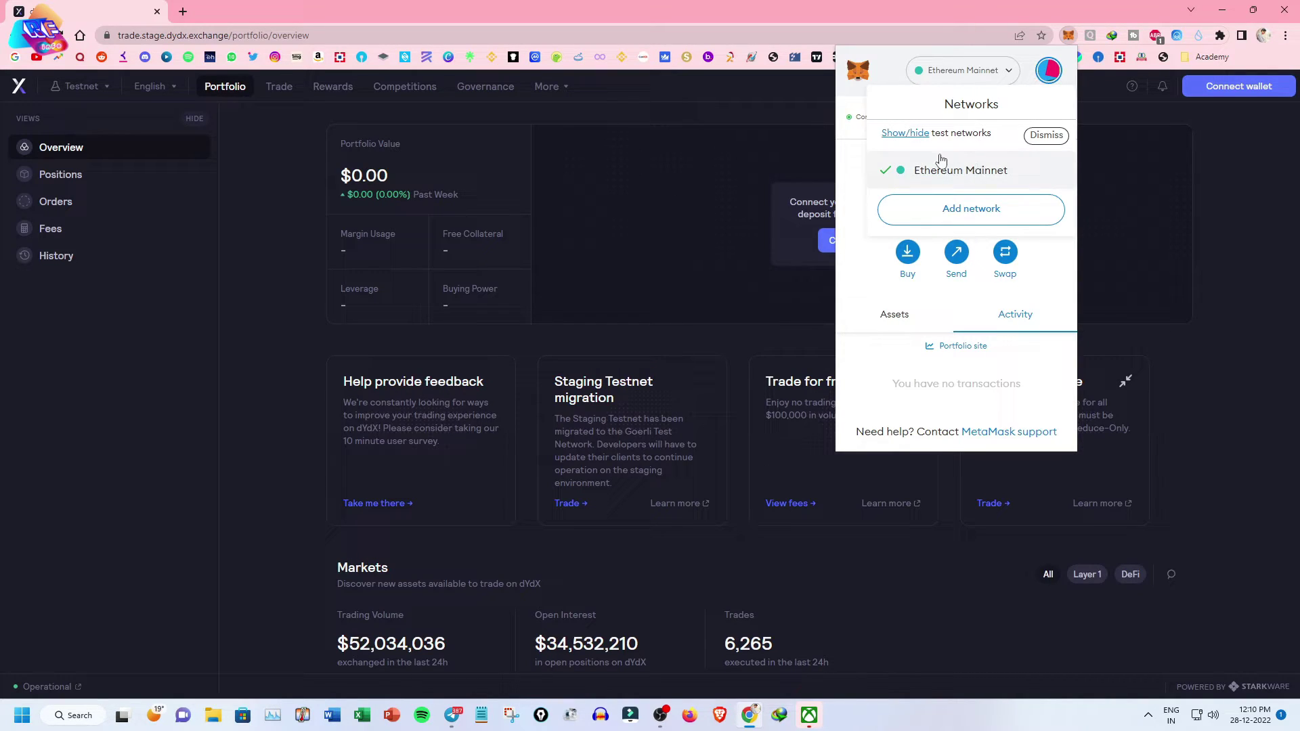
Turn on Show test networks in MetaMask's advanced settings and return to the account view
left_click(907, 133)
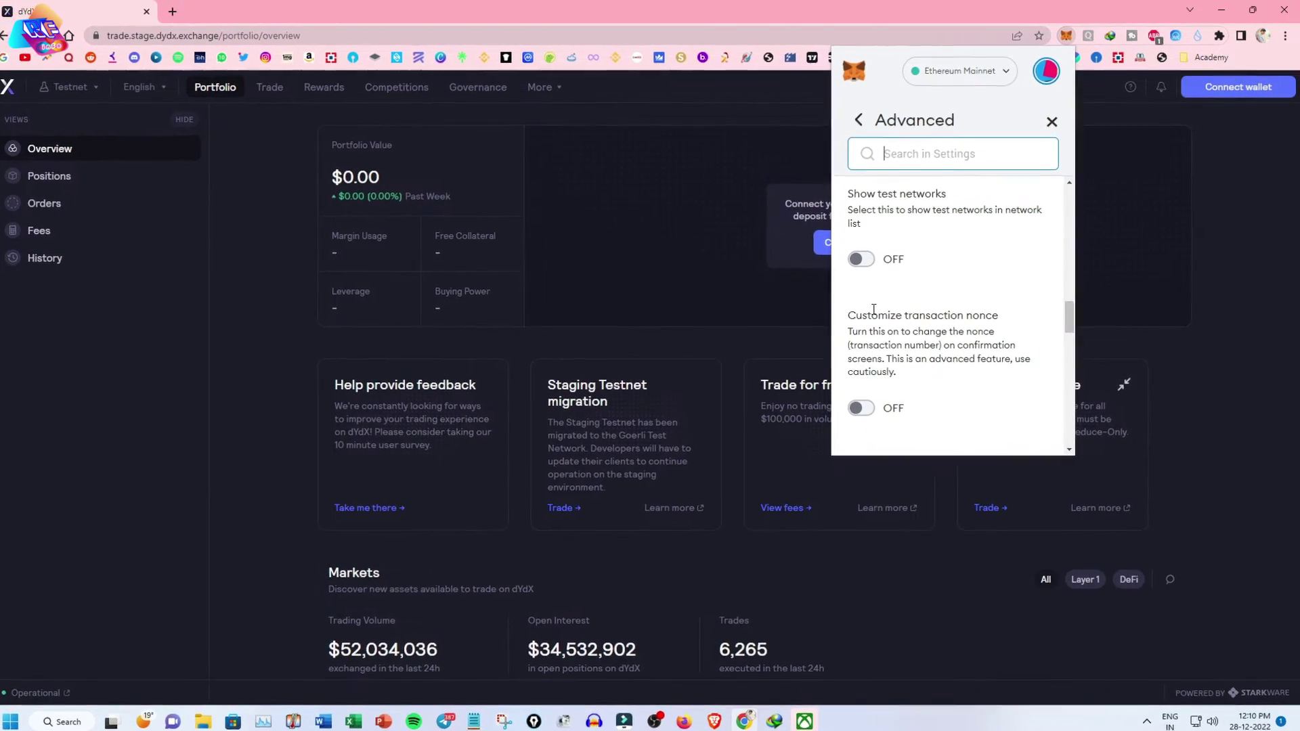
left_click_drag(841, 232, 949, 235)
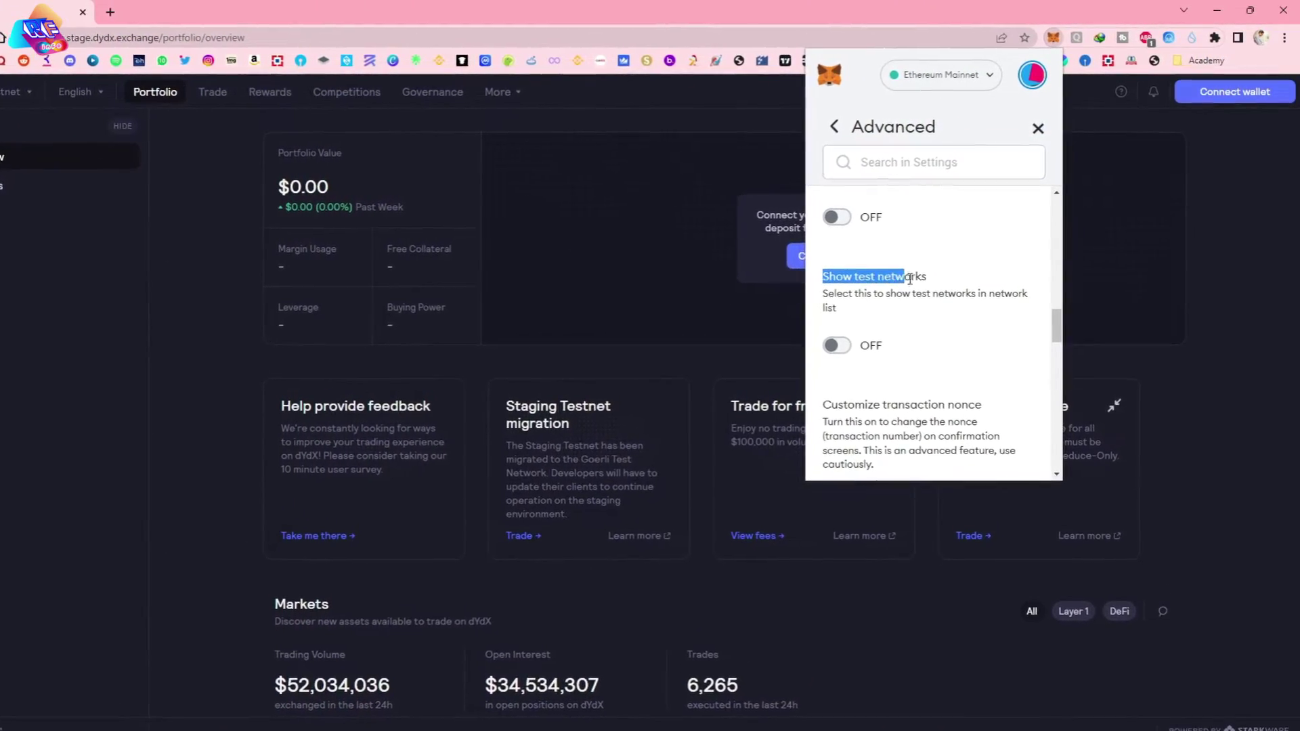
left_click(911, 306)
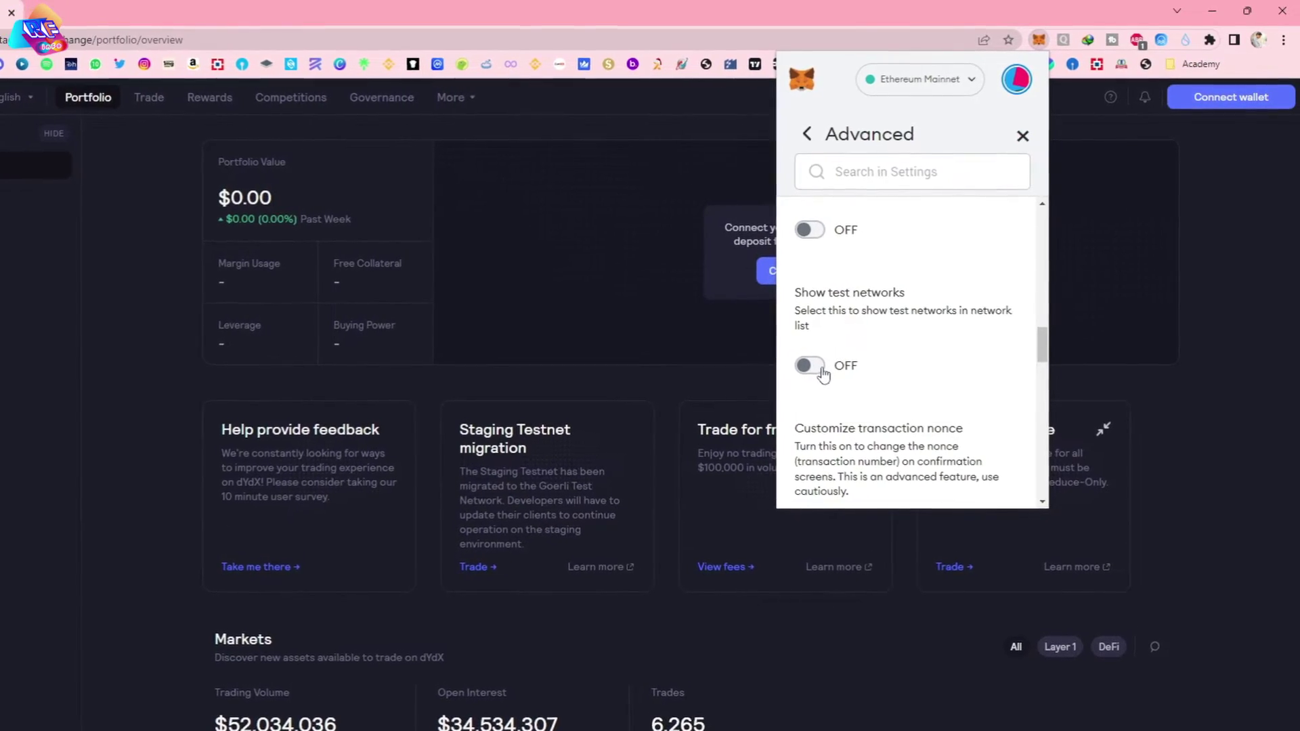
left_click(805, 374)
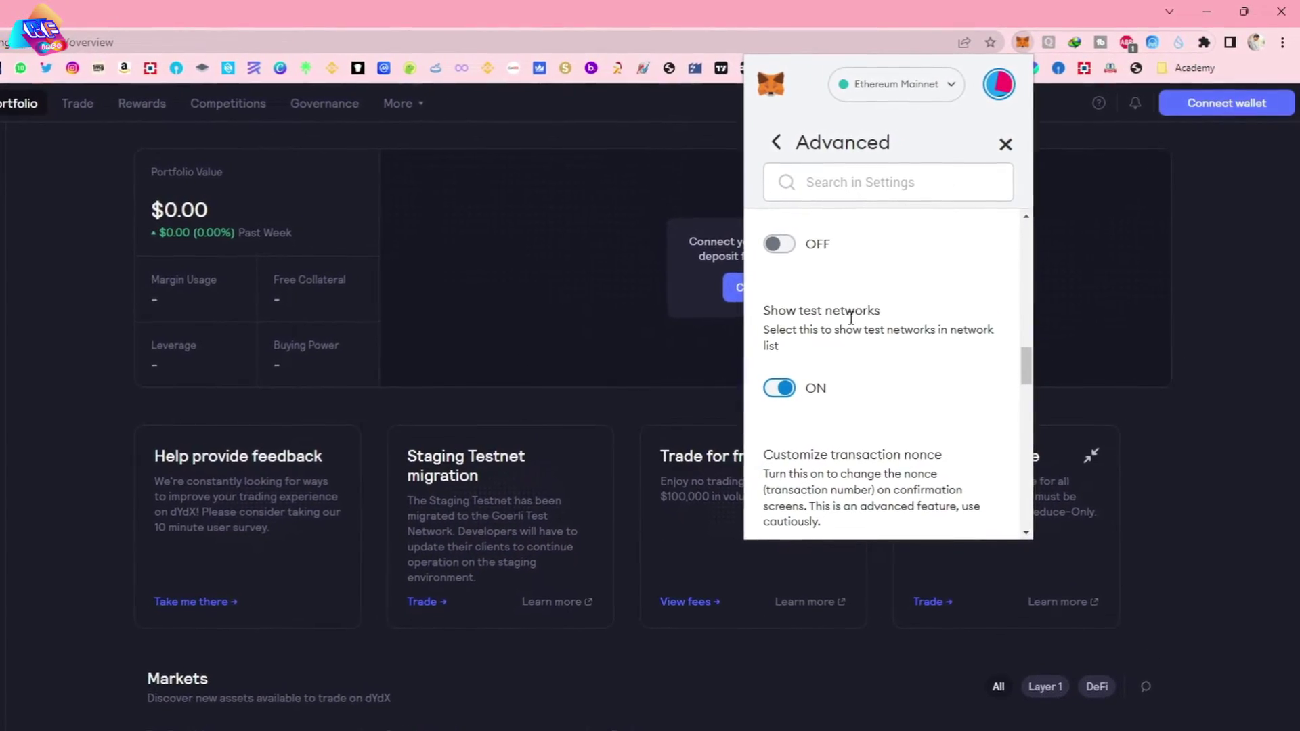
left_click(1001, 146)
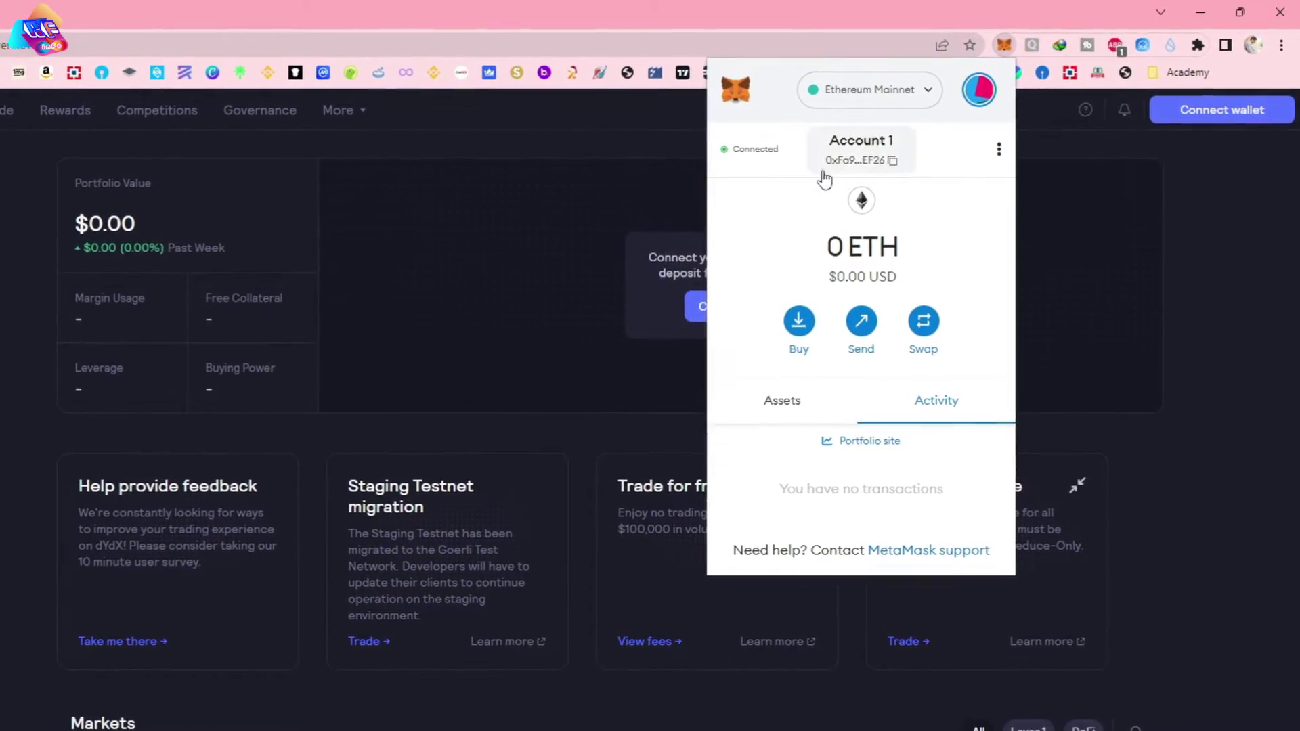
Switch MetaMask from Ethereum Mainnet to the Goerli test network and close the wallet
left_click(873, 93)
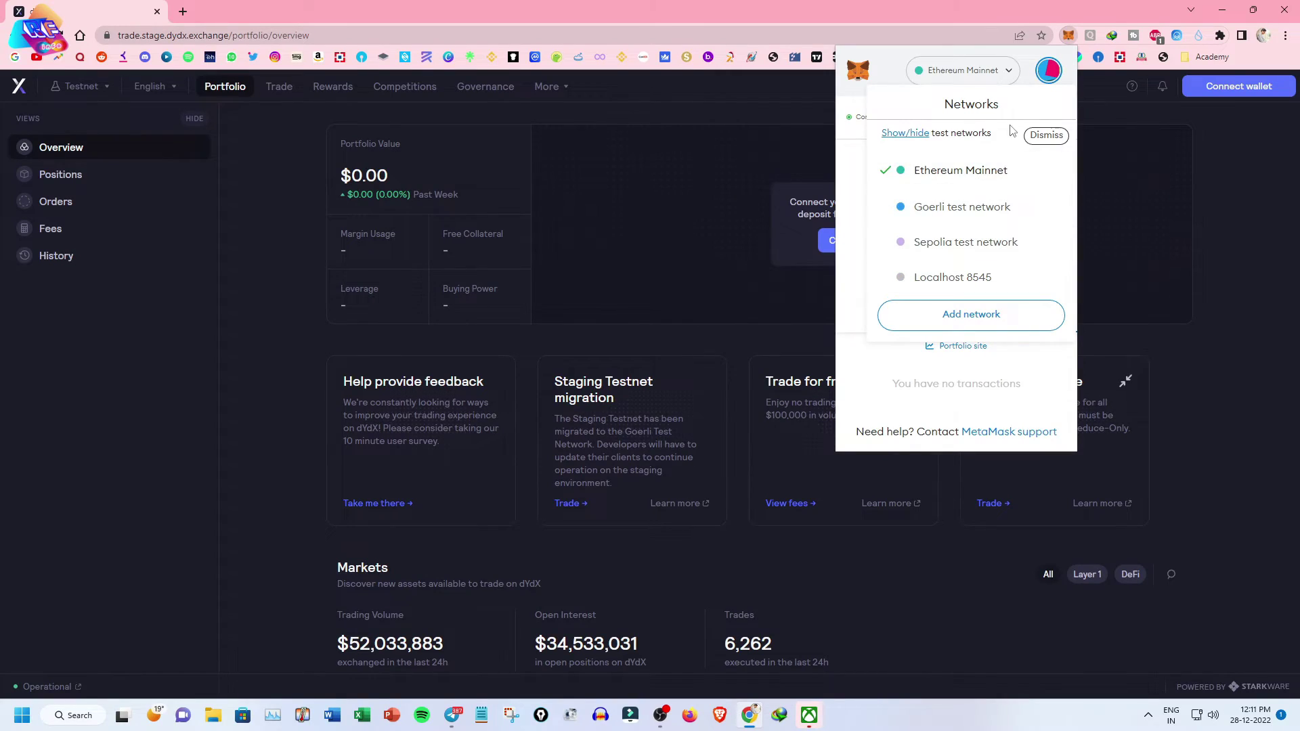
left_click(997, 213)
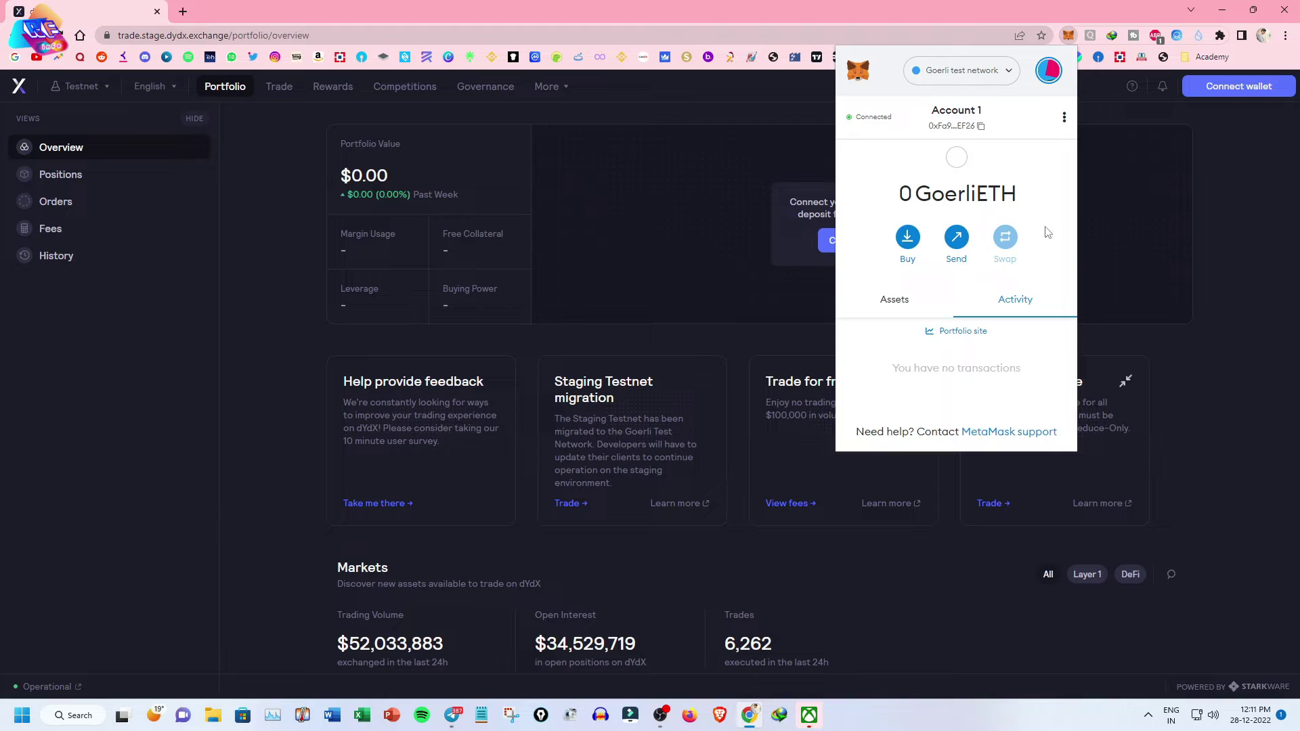
left_click(1276, 331)
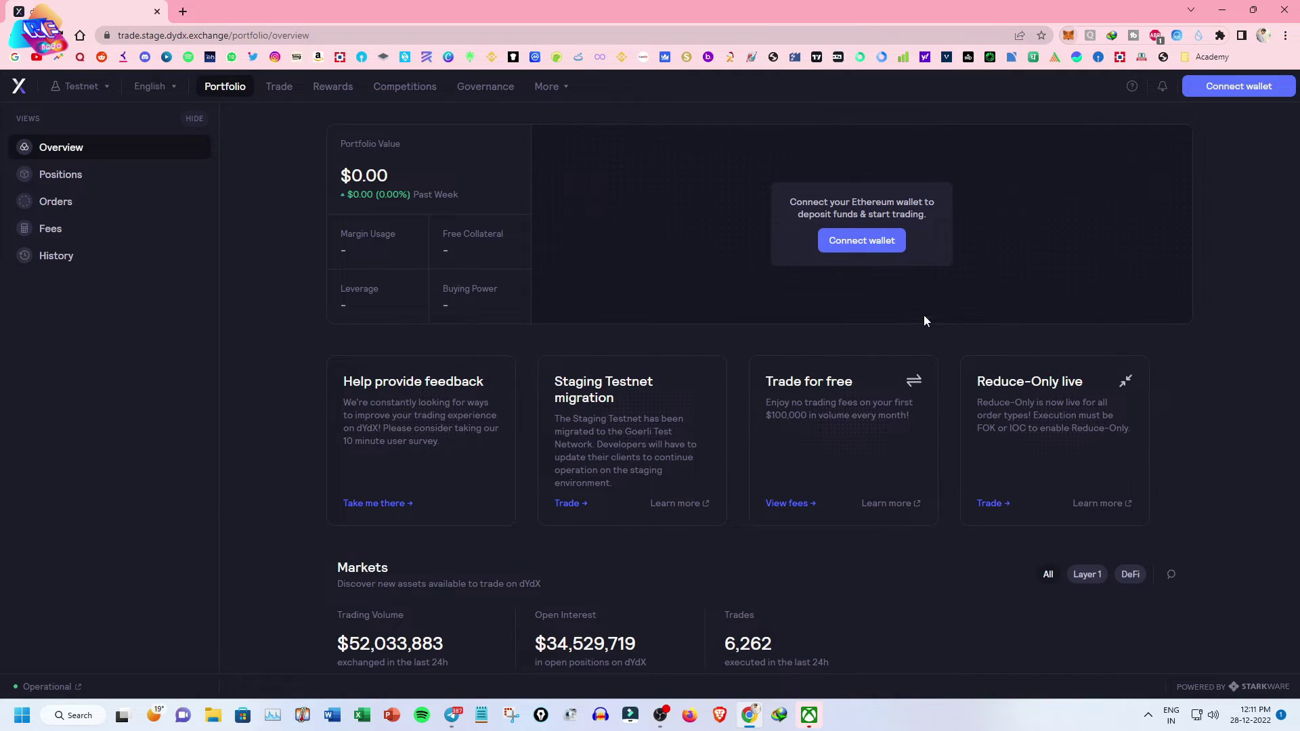
Connect the MetaMask wallet to the testnet exchange and sign both the dYdX STARK Key and dYdX Onboarding requests
left_click(874, 244)
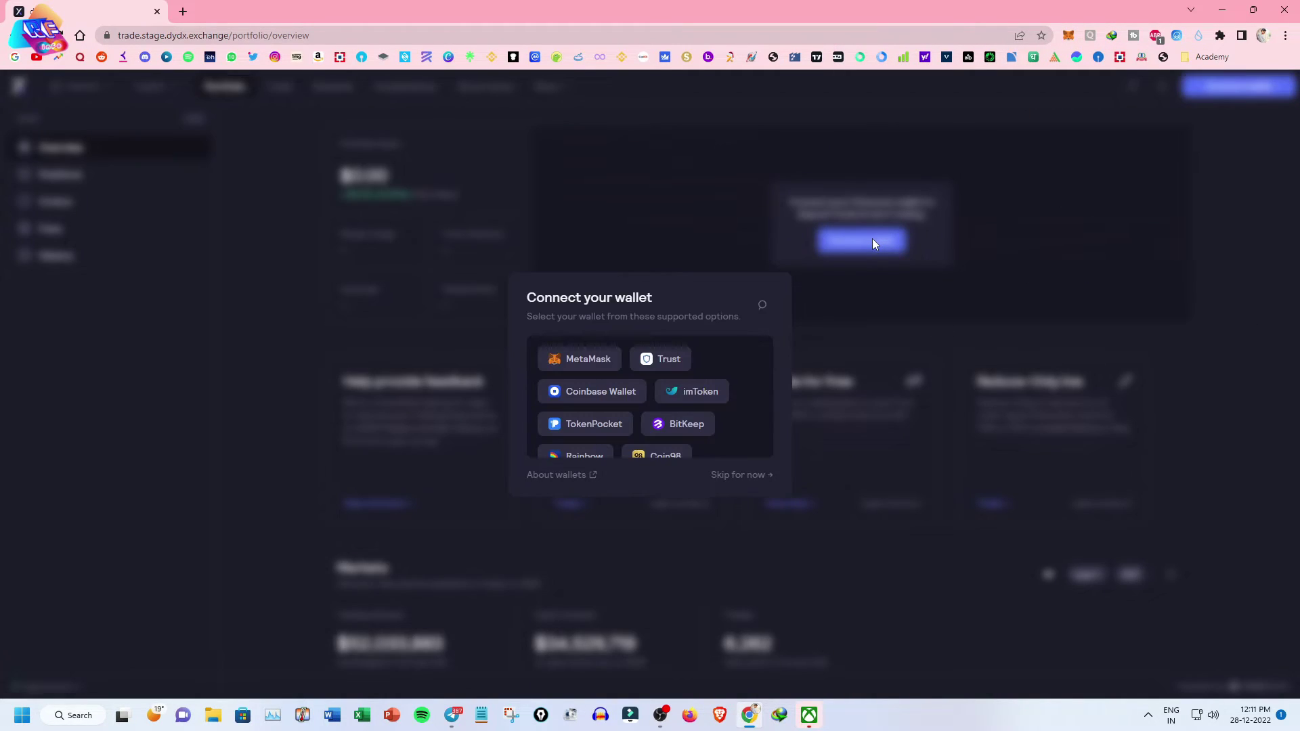
left_click(596, 364)
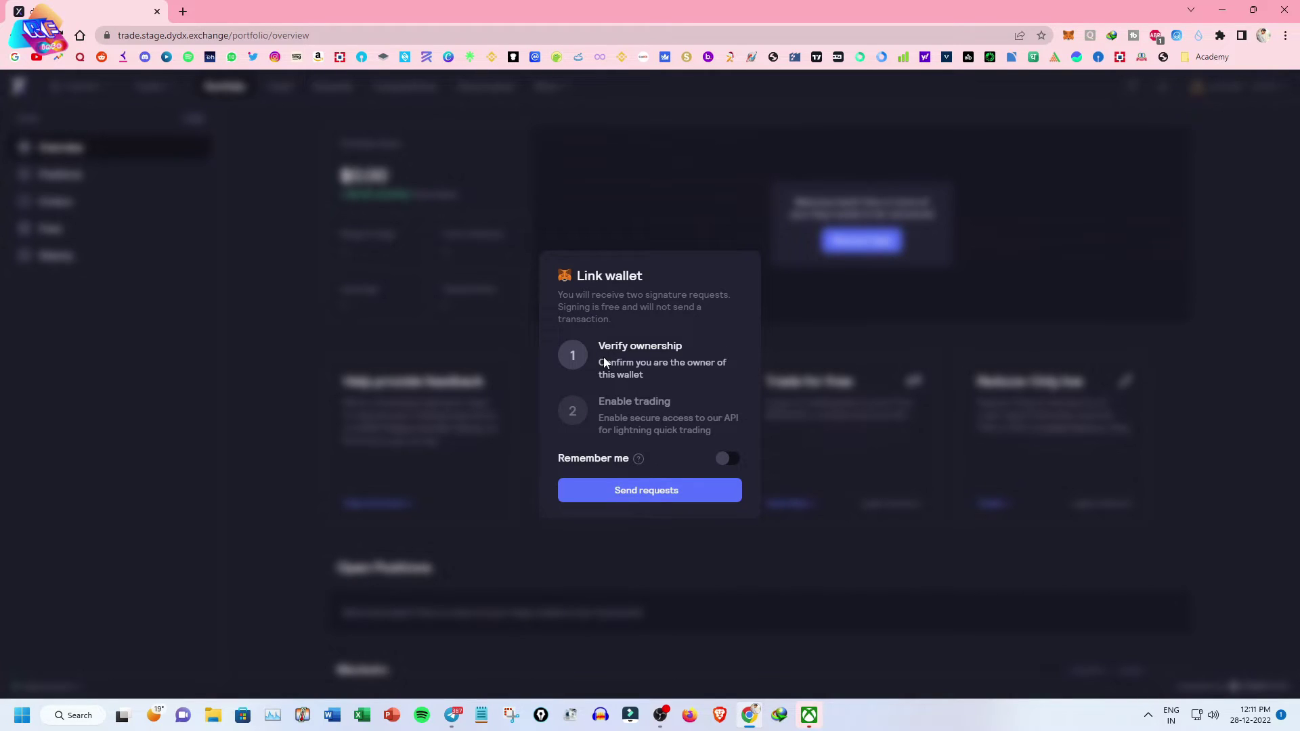
left_click(680, 503)
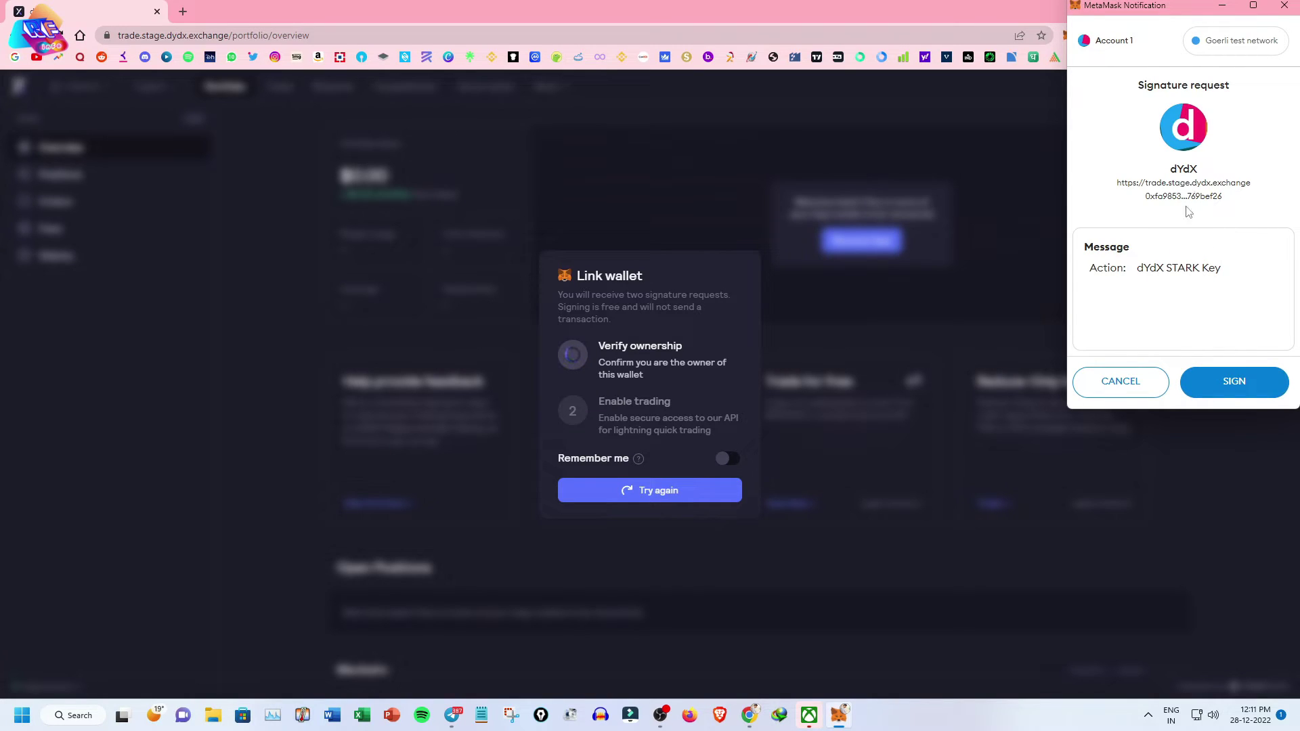
left_click(1245, 385)
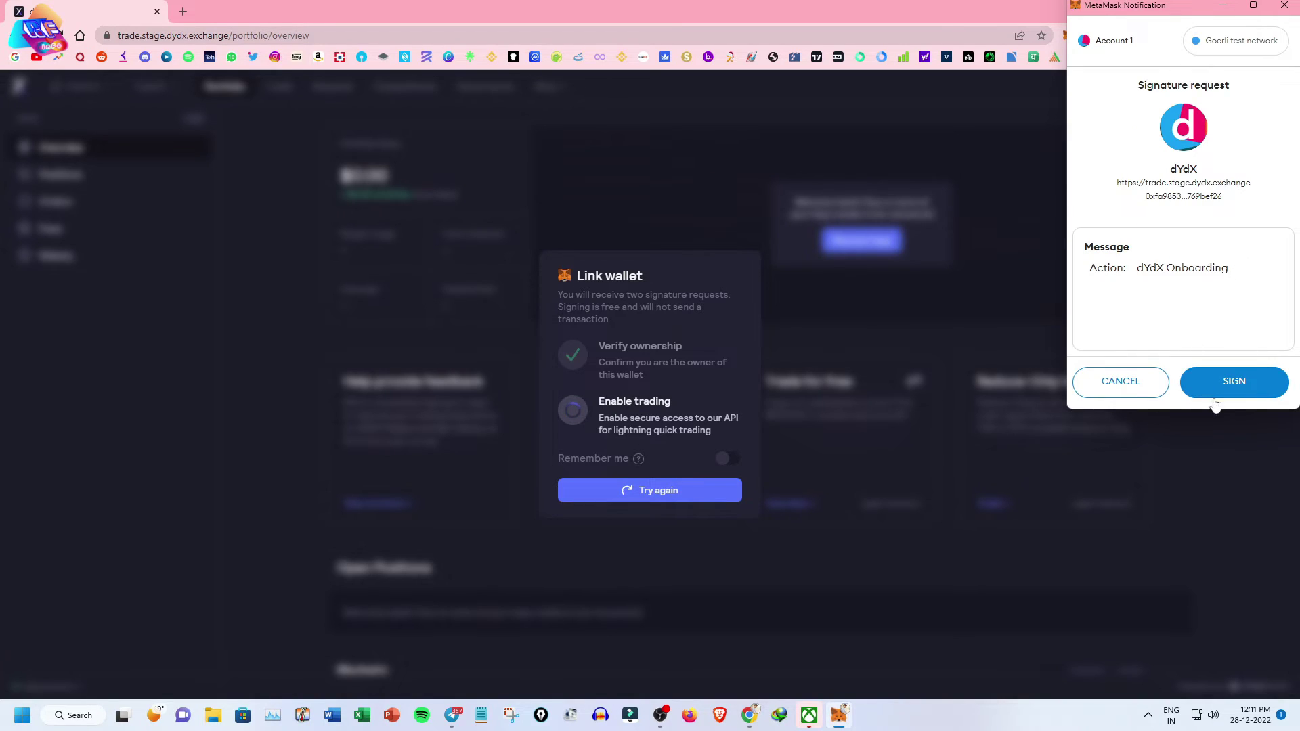
left_click(1250, 395)
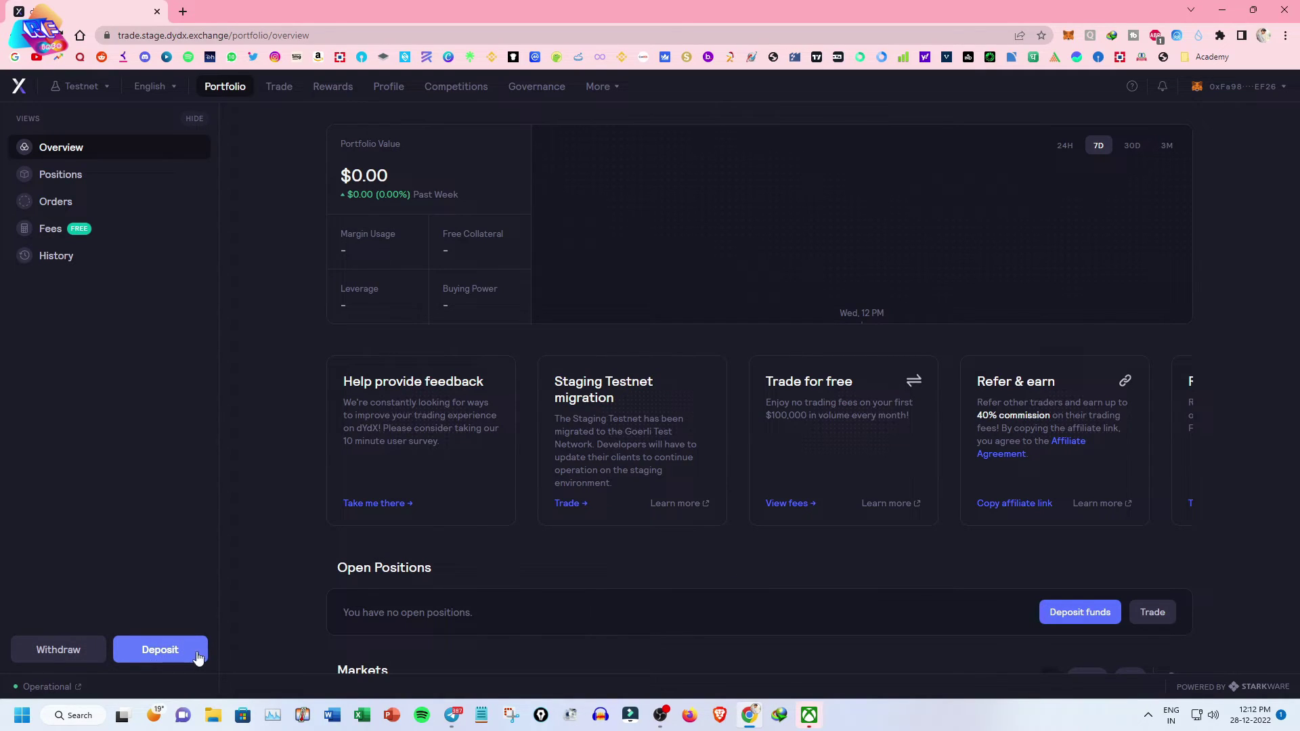
Deposit 2000 USDC of testnet funds into the trading account, and repeat the same 2000 USDC deposit
left_click(173, 651)
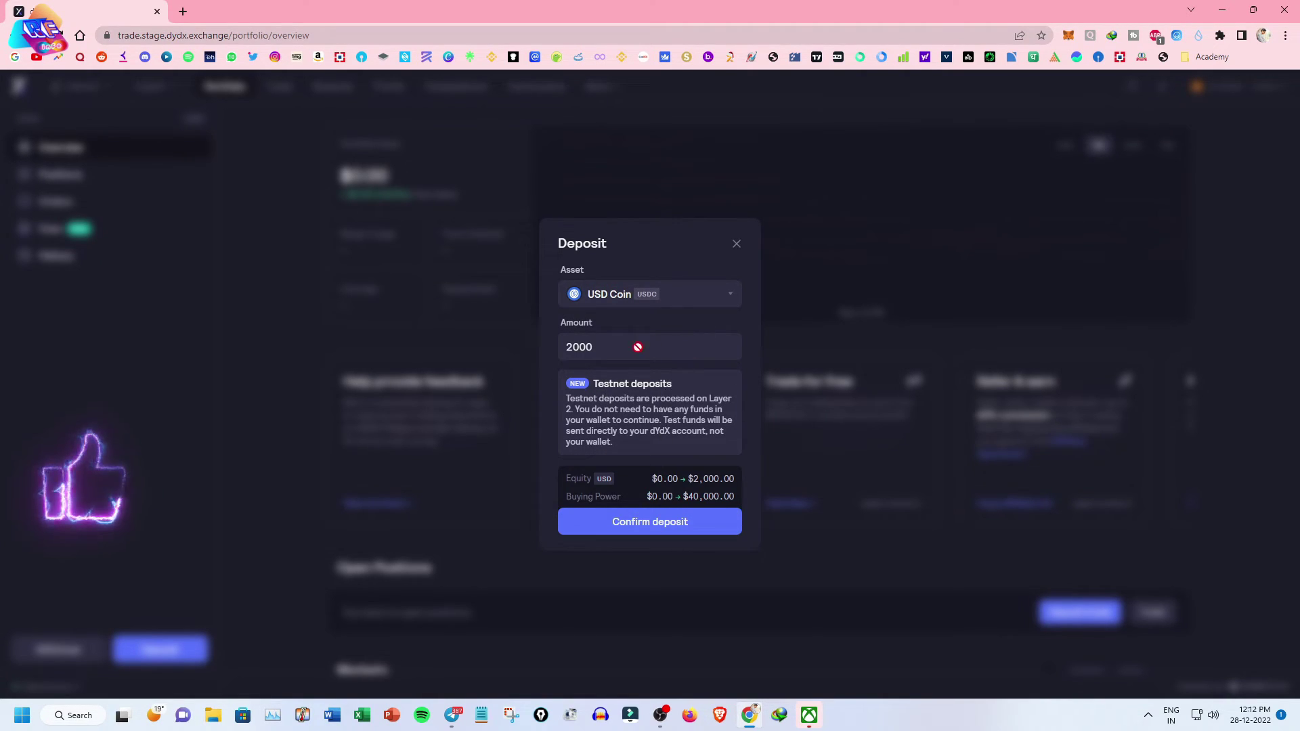
left_click(652, 529)
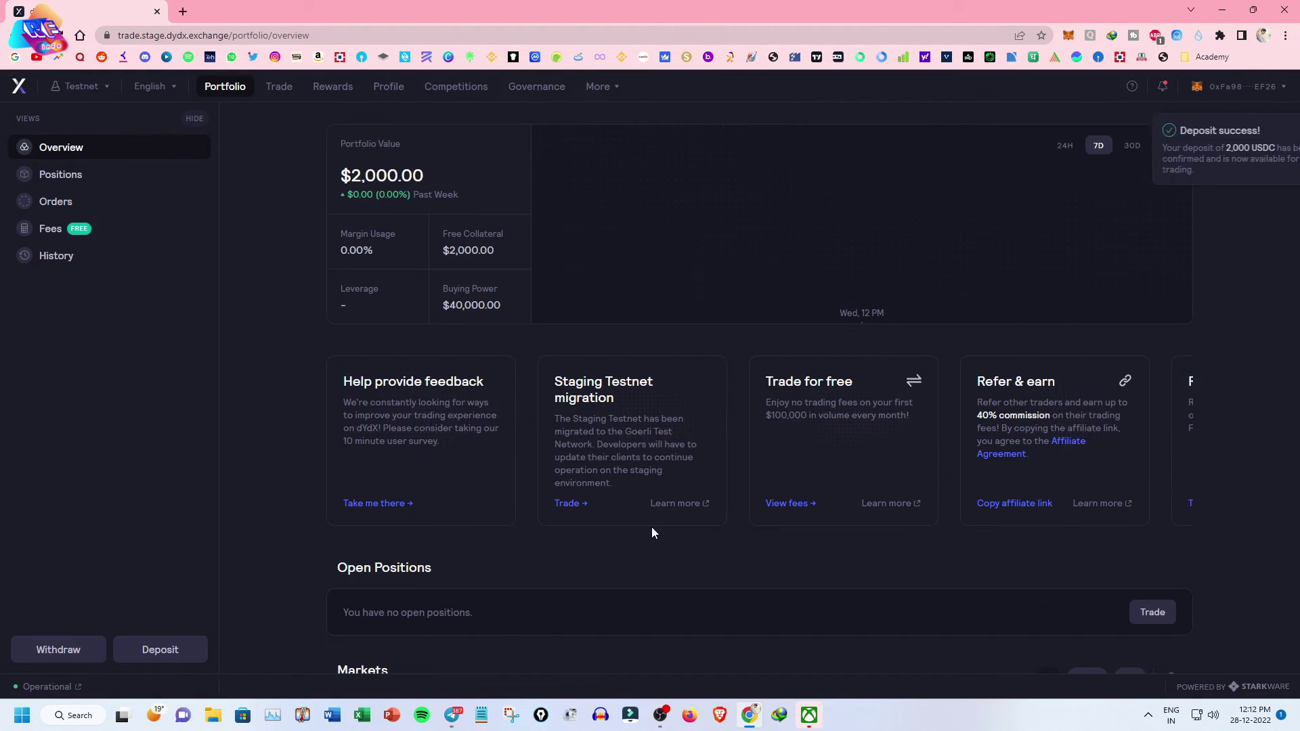
double_click(399, 177)
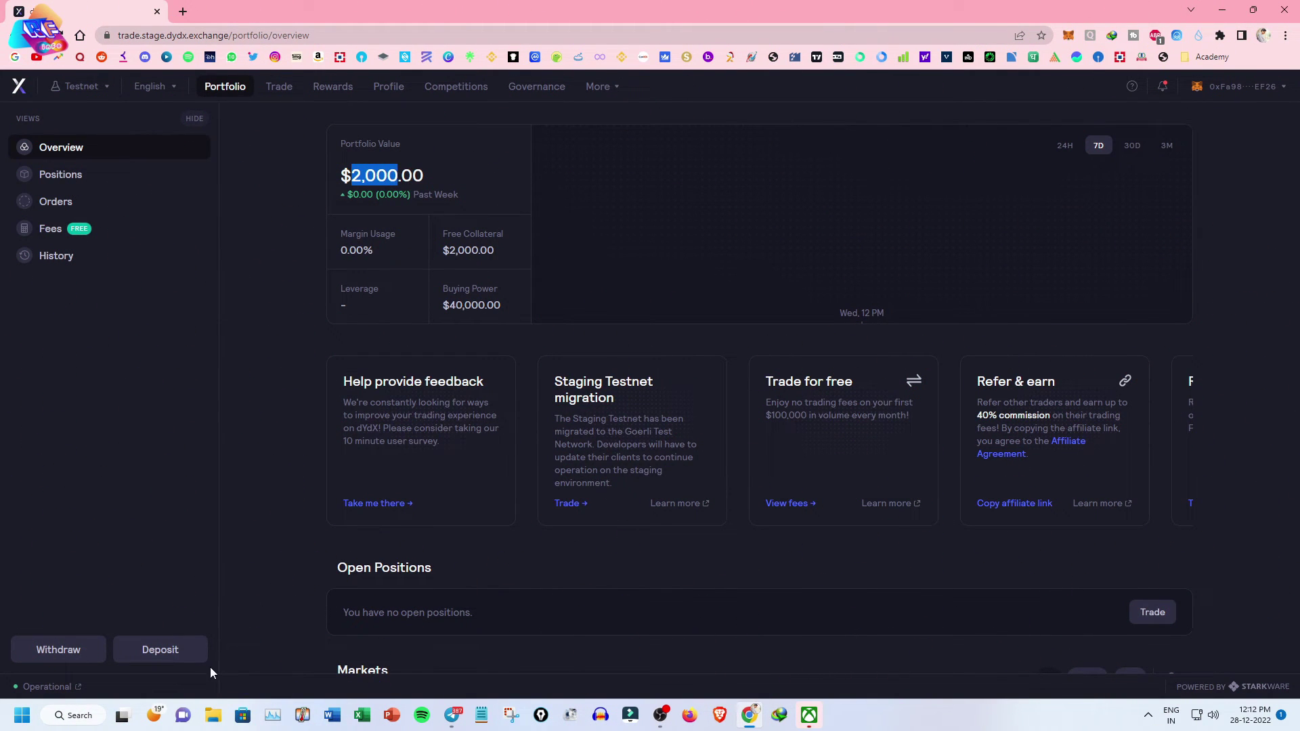
left_click(172, 657)
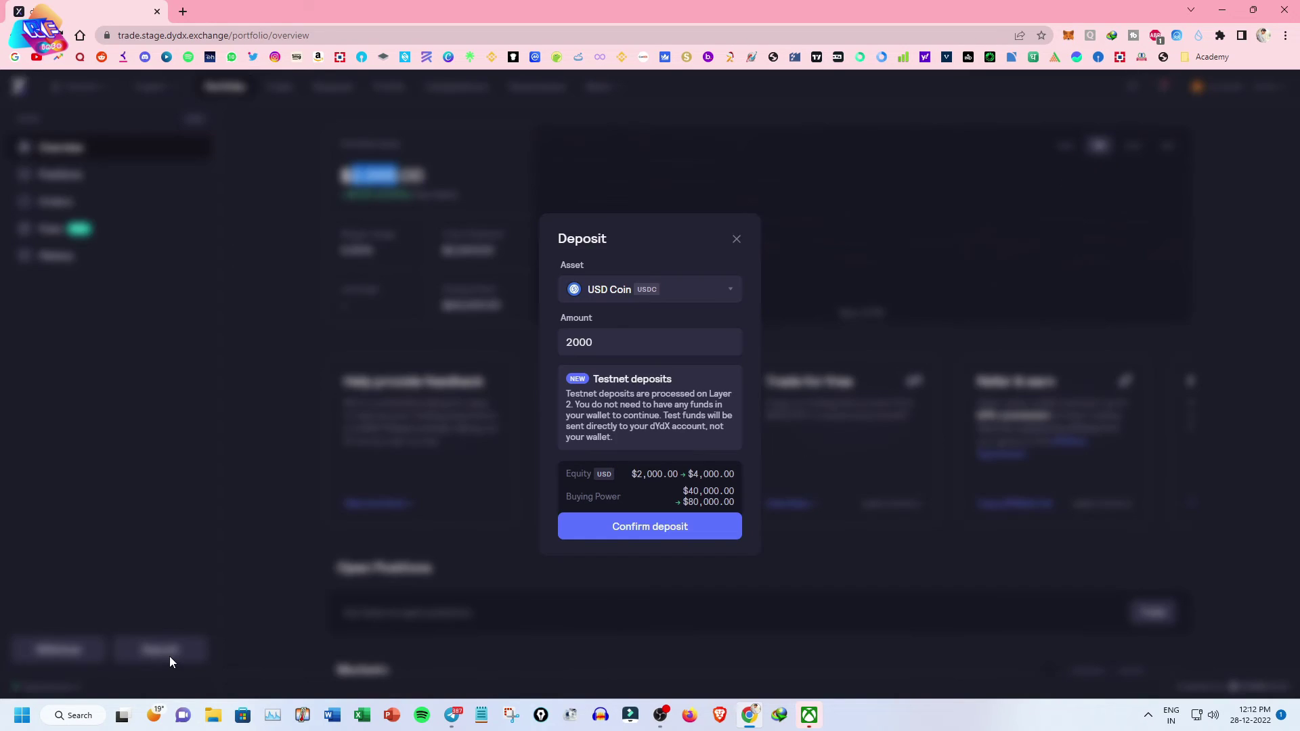
left_click(670, 531)
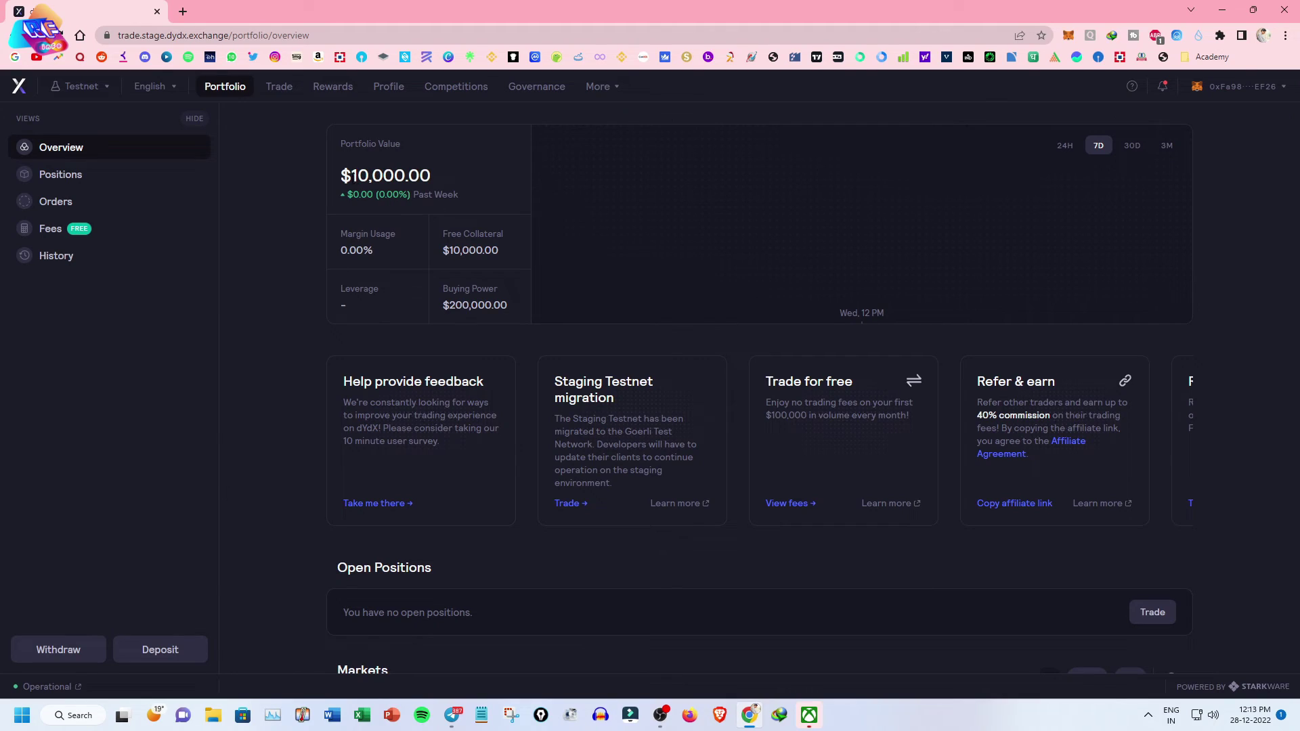
left_click_drag(353, 176, 405, 176)
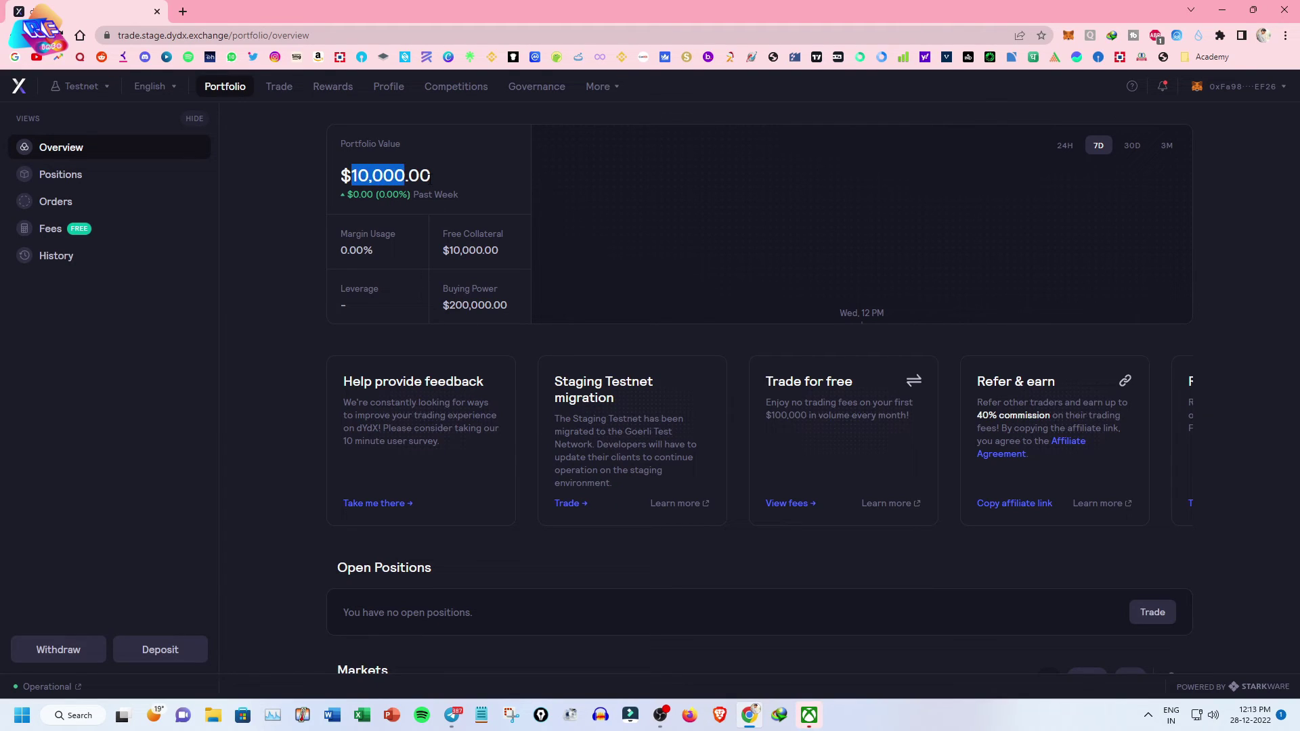
left_click(453, 183)
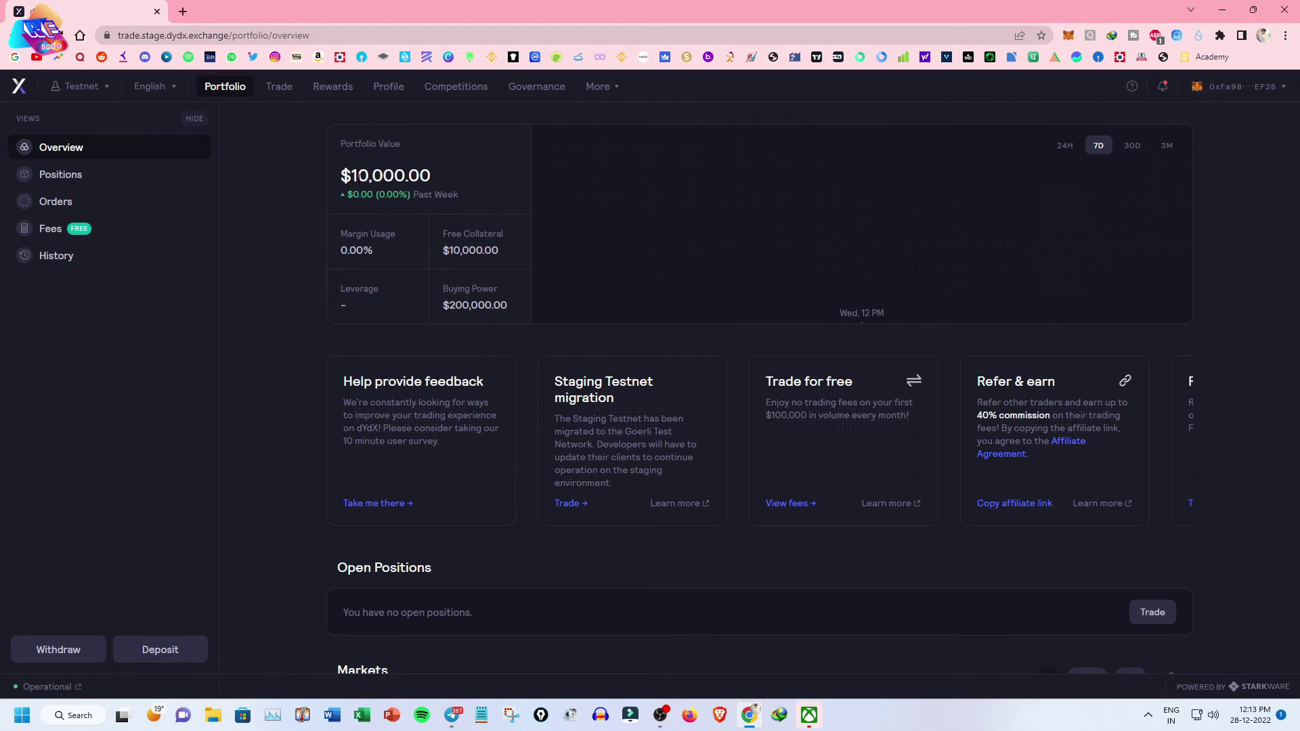
left_click_drag(357, 176, 430, 178)
left_click(460, 189)
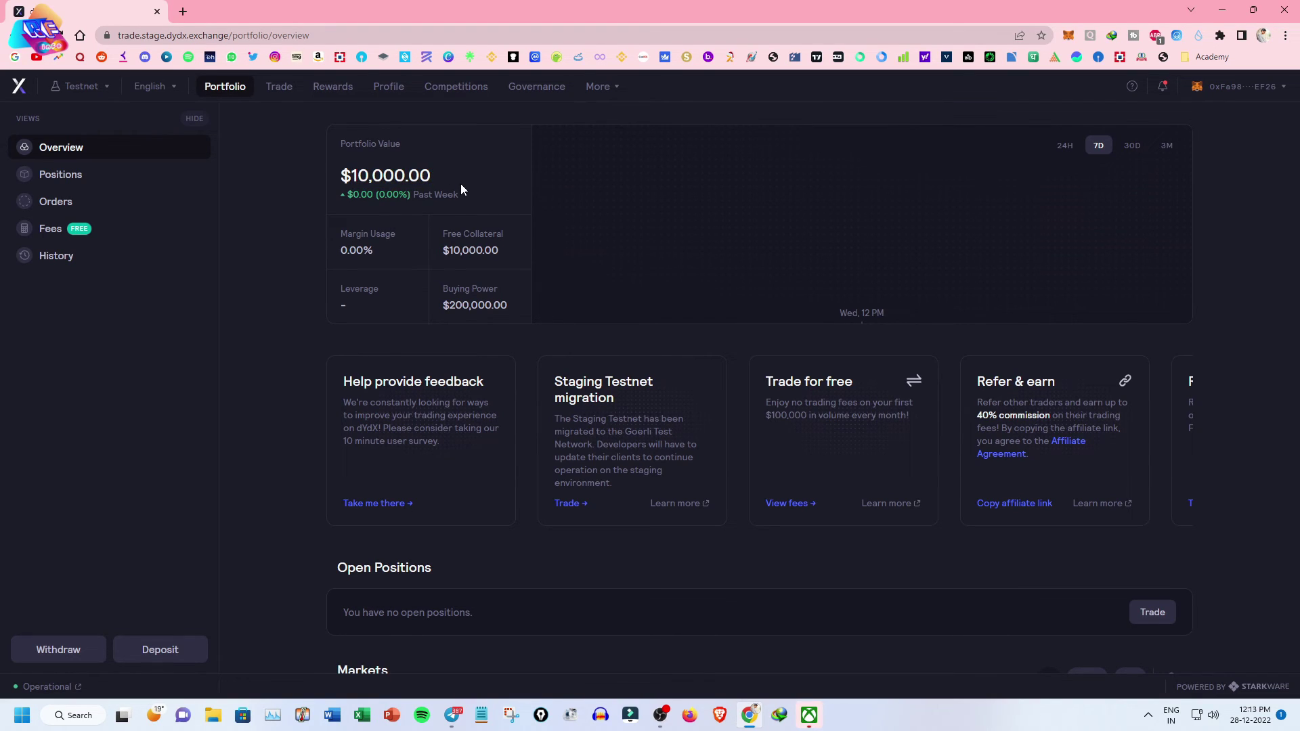